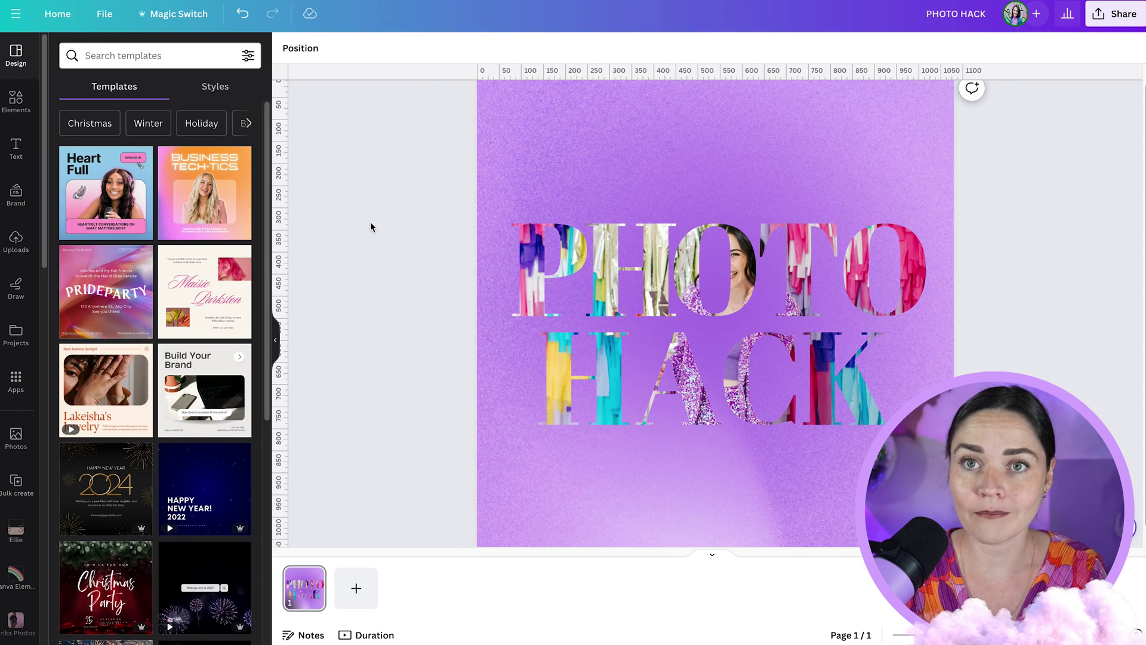
Inspect the P, H and O letter frames, then add a blank second page
{"action": "left_click", "coordinate": [549, 272]}
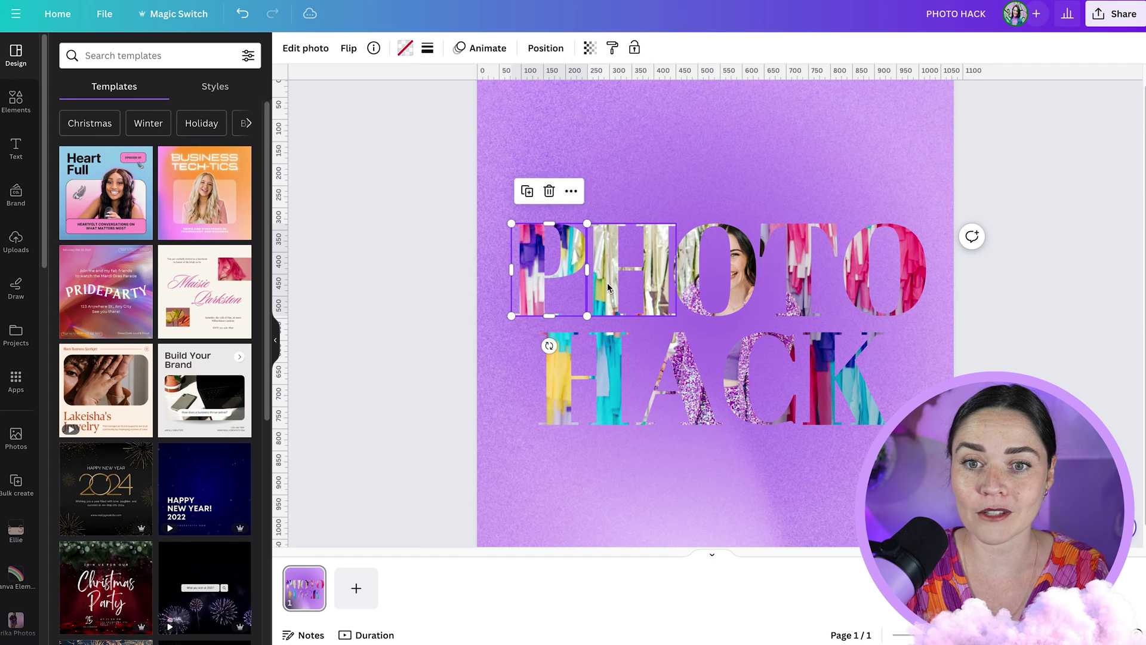
{"action": "left_click", "coordinate": [633, 272]}
{"action": "left_click", "coordinate": [700, 283]}
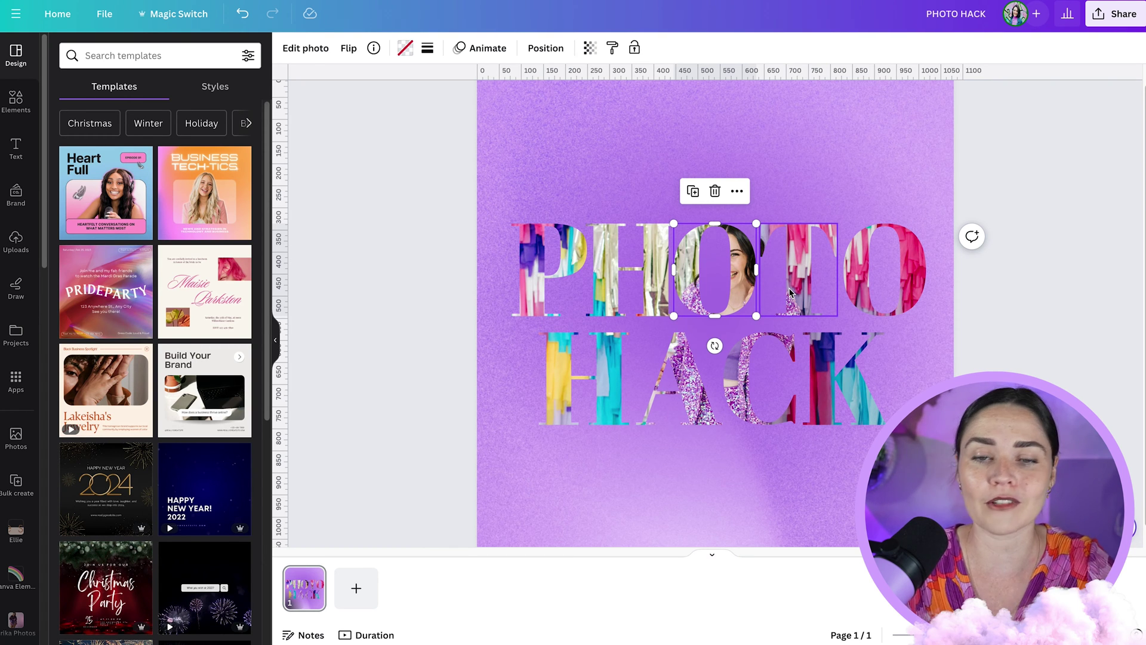
{"action": "left_click", "coordinate": [426, 358]}
{"action": "left_click", "coordinate": [357, 589]}
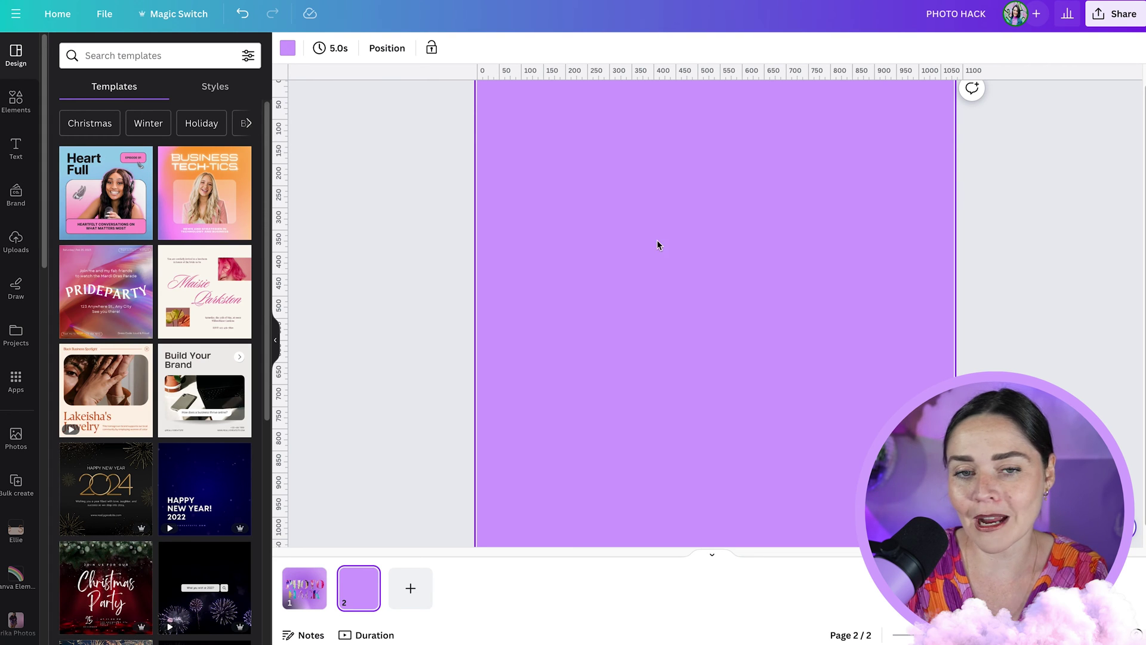
Open the full list of Frames categories in the Elements panel
{"action": "left_click", "coordinate": [12, 105]}
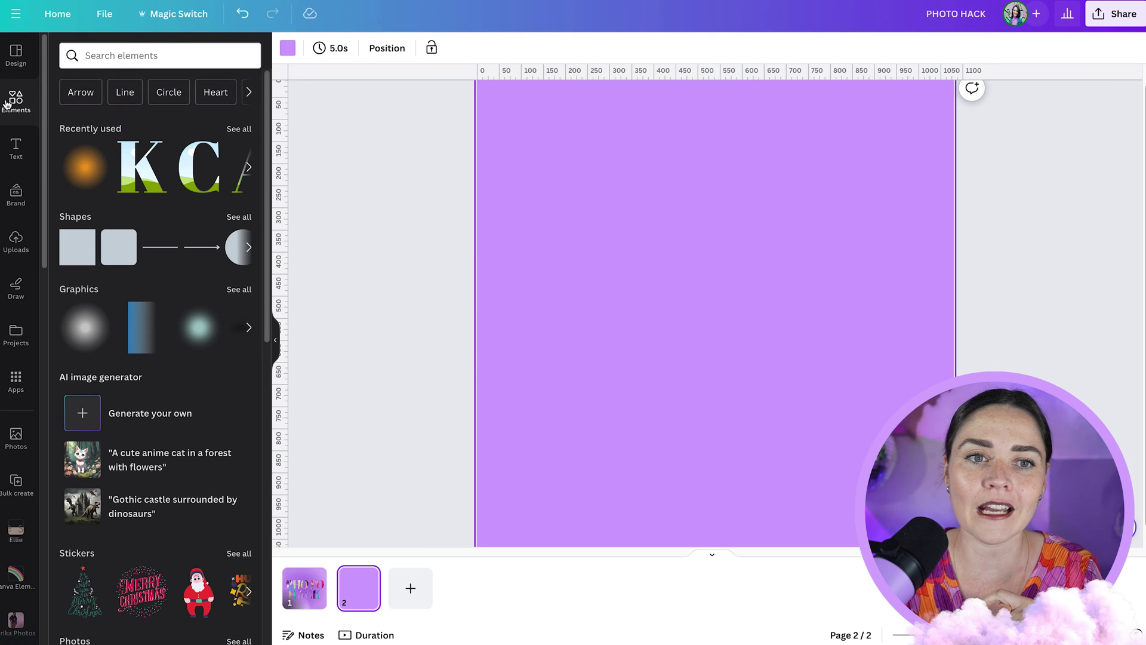
{"action": "scroll", "coordinate": [150, 298], "scroll_direction": "down", "scroll_amount": 5}
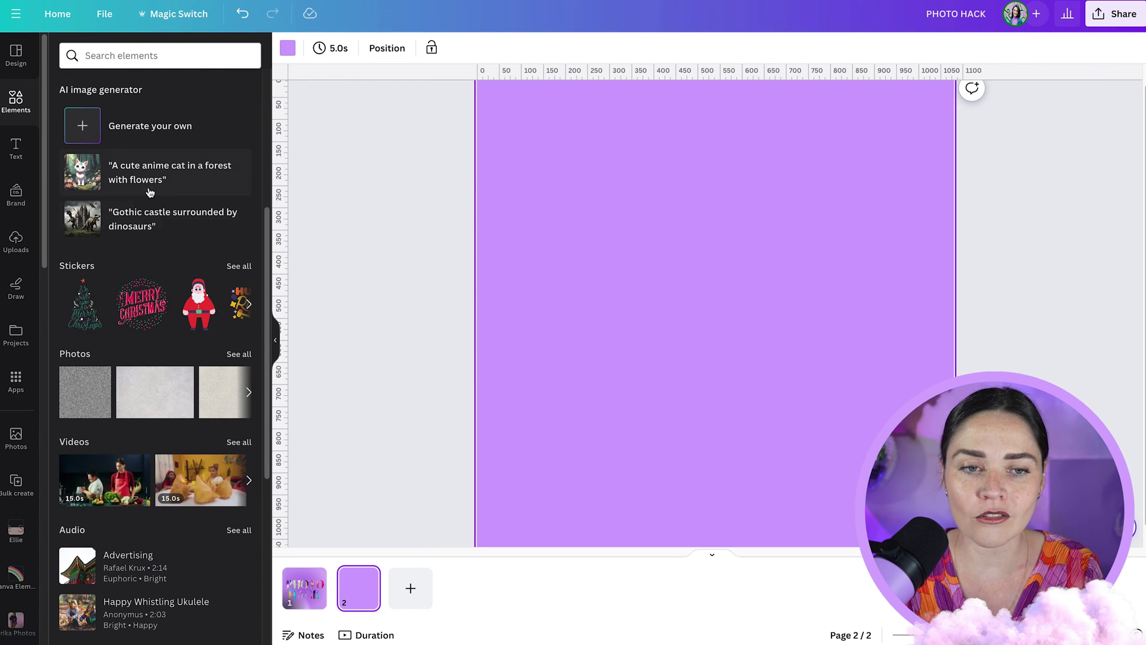
{"action": "scroll", "coordinate": [149, 195], "scroll_direction": "down", "scroll_amount": 1}
{"action": "scroll", "coordinate": [149, 195], "scroll_direction": "down", "scroll_amount": 5}
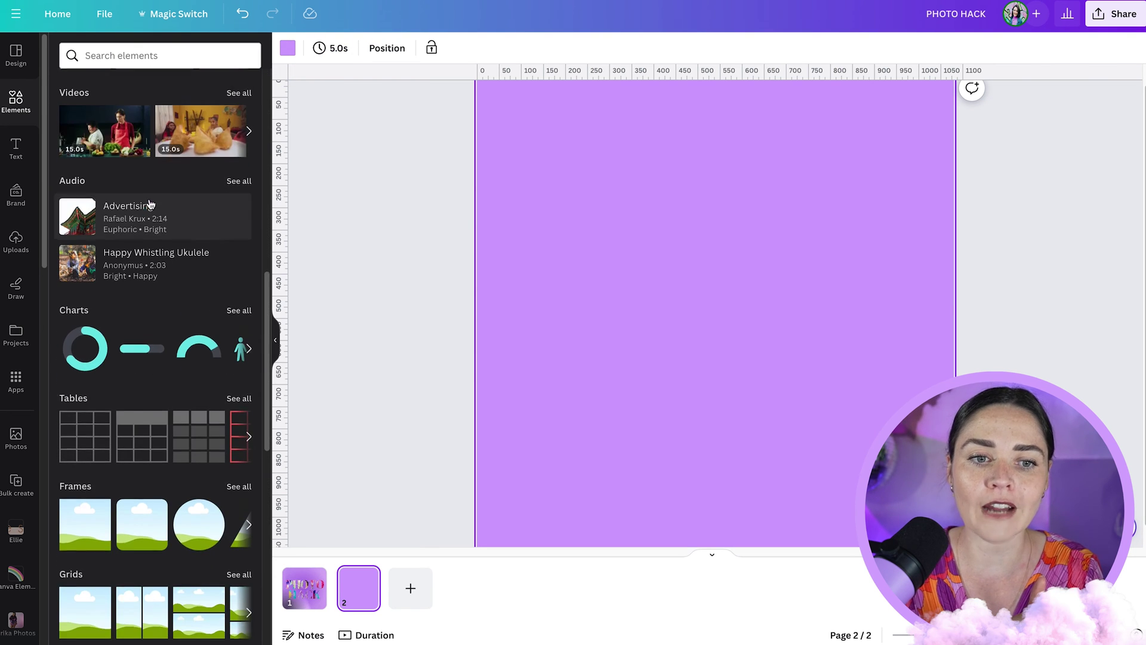
{"action": "scroll", "coordinate": [163, 412], "scroll_direction": "down", "scroll_amount": 3}
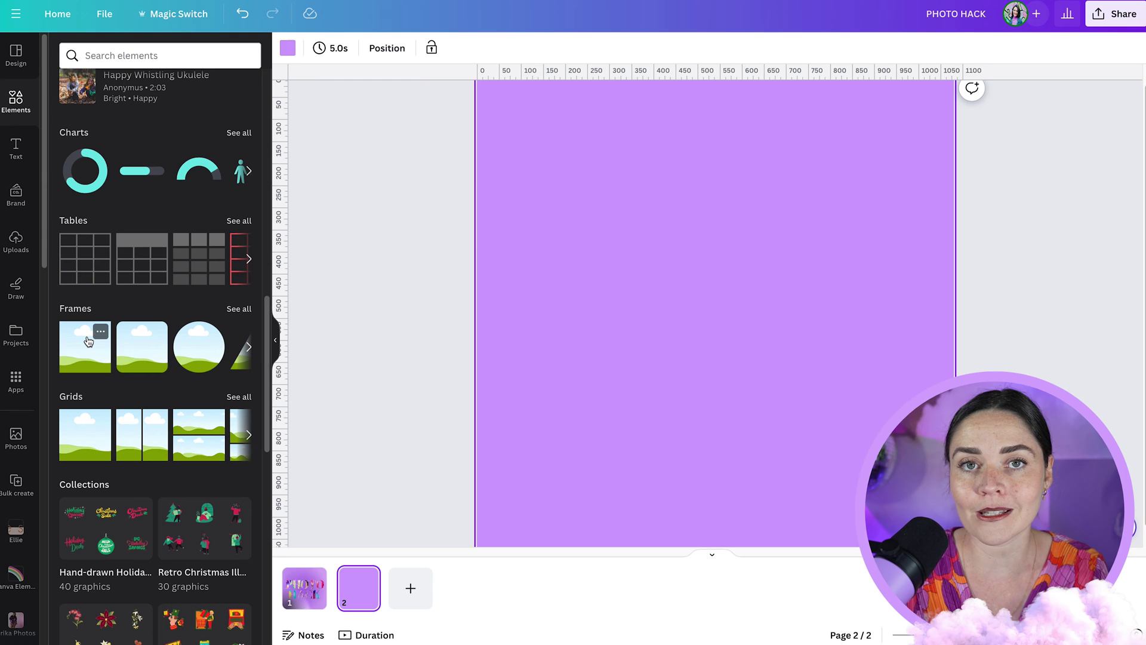
{"action": "left_click", "coordinate": [237, 309]}
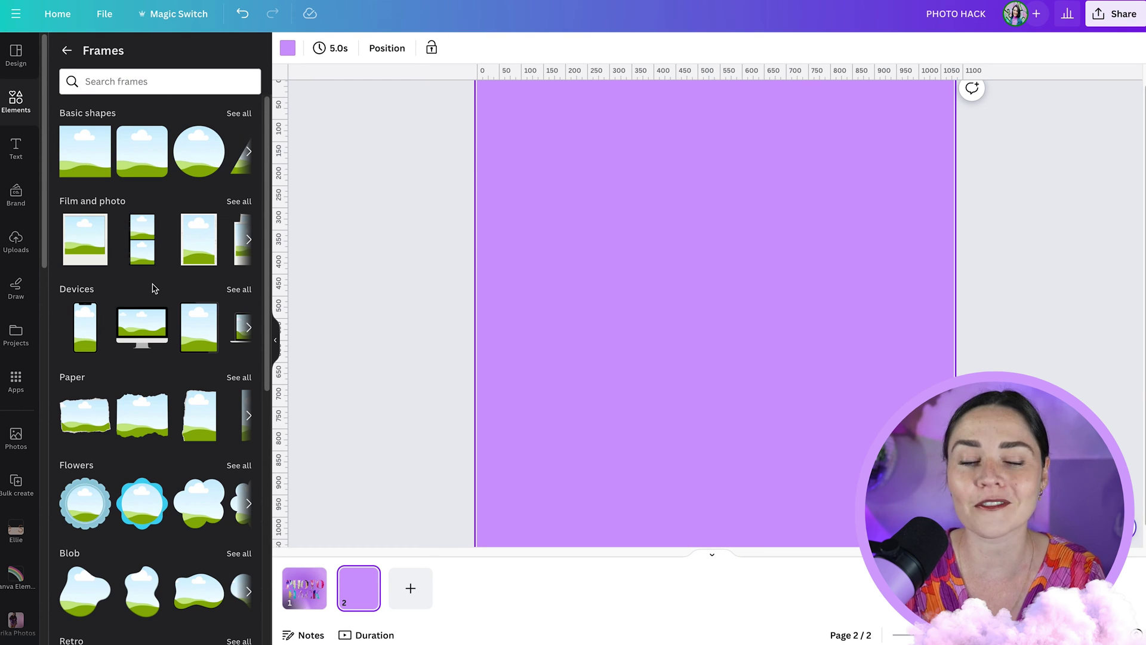
Open the Letters frame collection and browse the alphabet-shaped frames
{"action": "scroll", "coordinate": [153, 288], "scroll_direction": "down", "scroll_amount": 8}
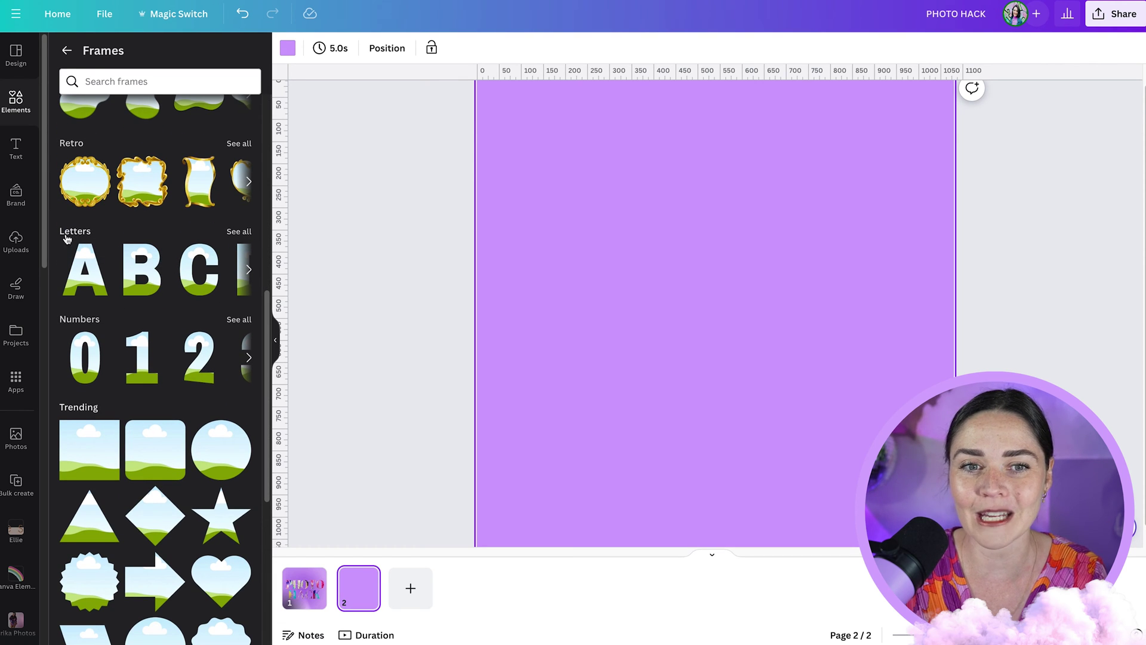
{"action": "left_click", "coordinate": [234, 233]}
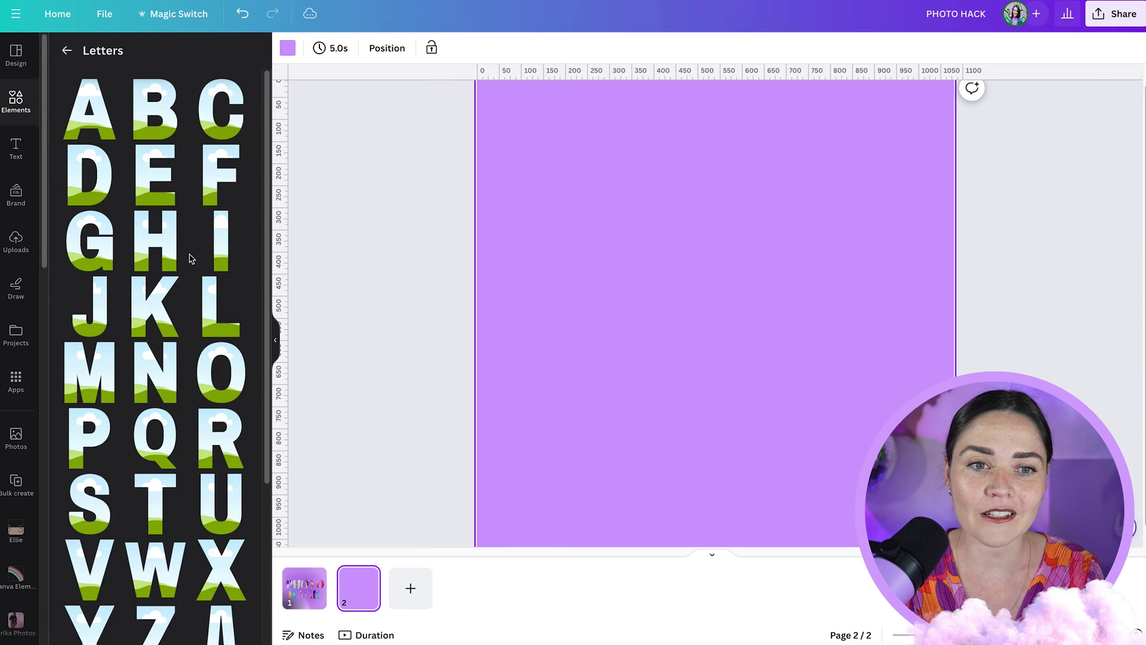
{"action": "scroll", "coordinate": [191, 255], "scroll_direction": "down", "scroll_amount": 10}
{"action": "scroll", "coordinate": [191, 258], "scroll_direction": "down", "scroll_amount": 6}
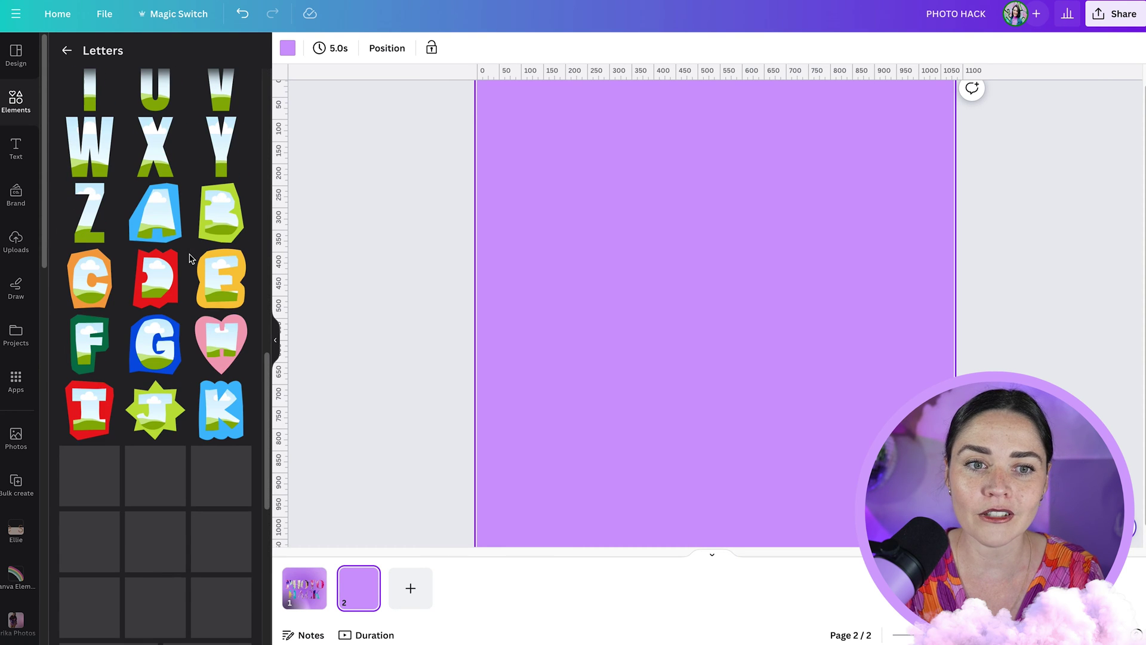
{"action": "scroll", "coordinate": [191, 258], "scroll_direction": "down", "scroll_amount": 2}
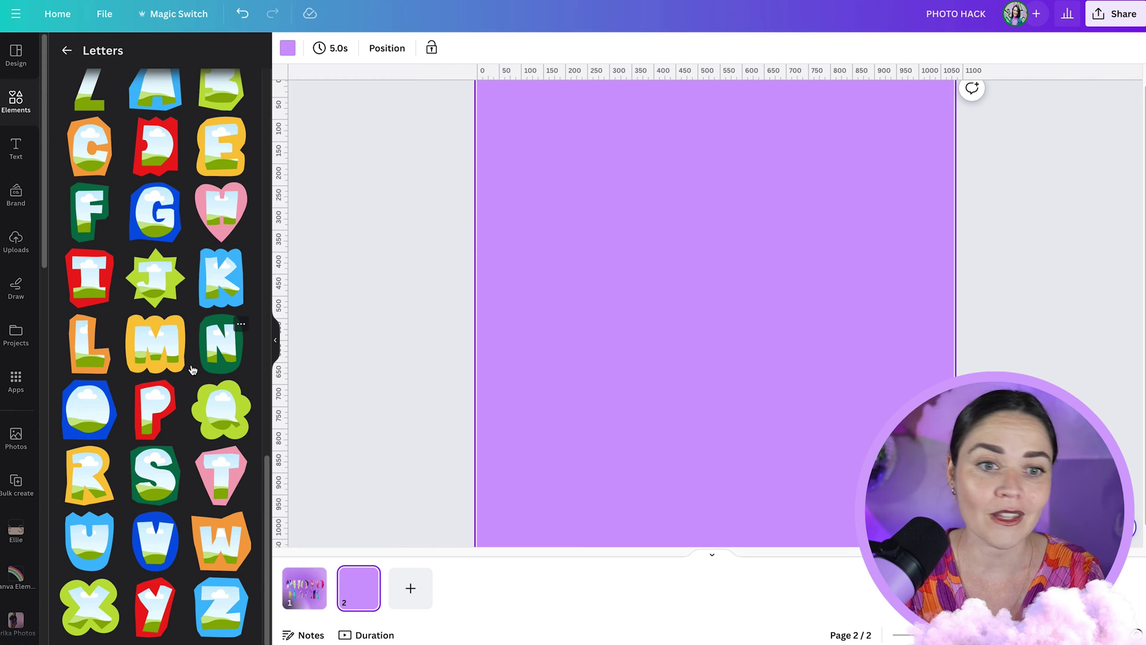
{"action": "scroll", "coordinate": [168, 449], "scroll_direction": "up", "scroll_amount": 15}
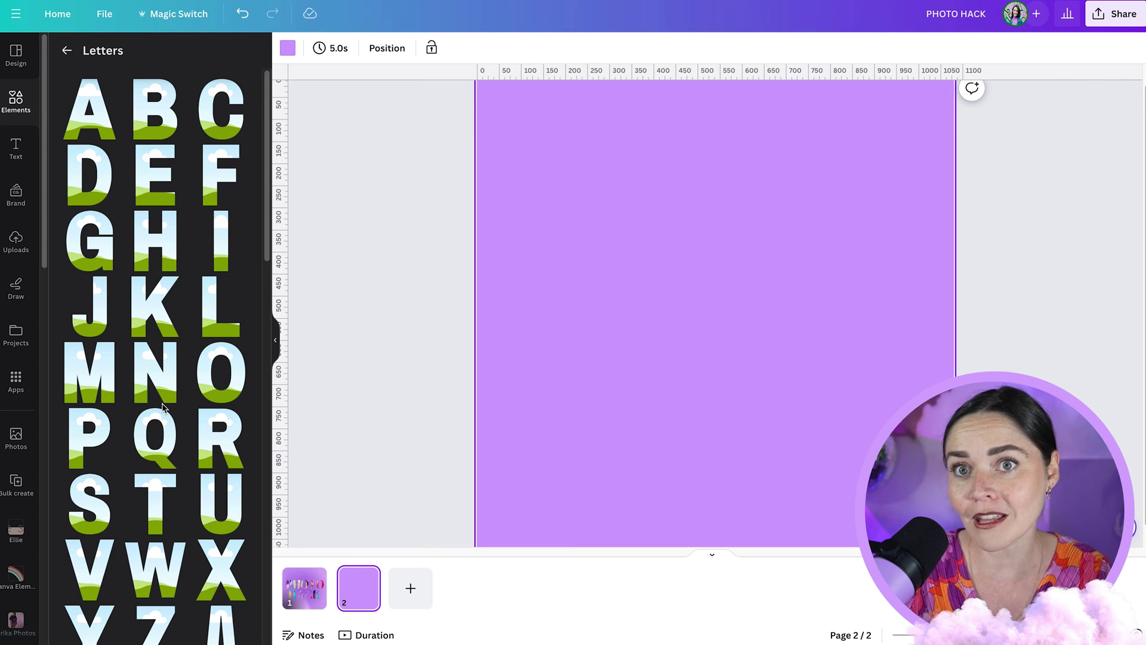
Search the Frames for 'letter'
{"action": "left_click", "coordinate": [67, 50]}
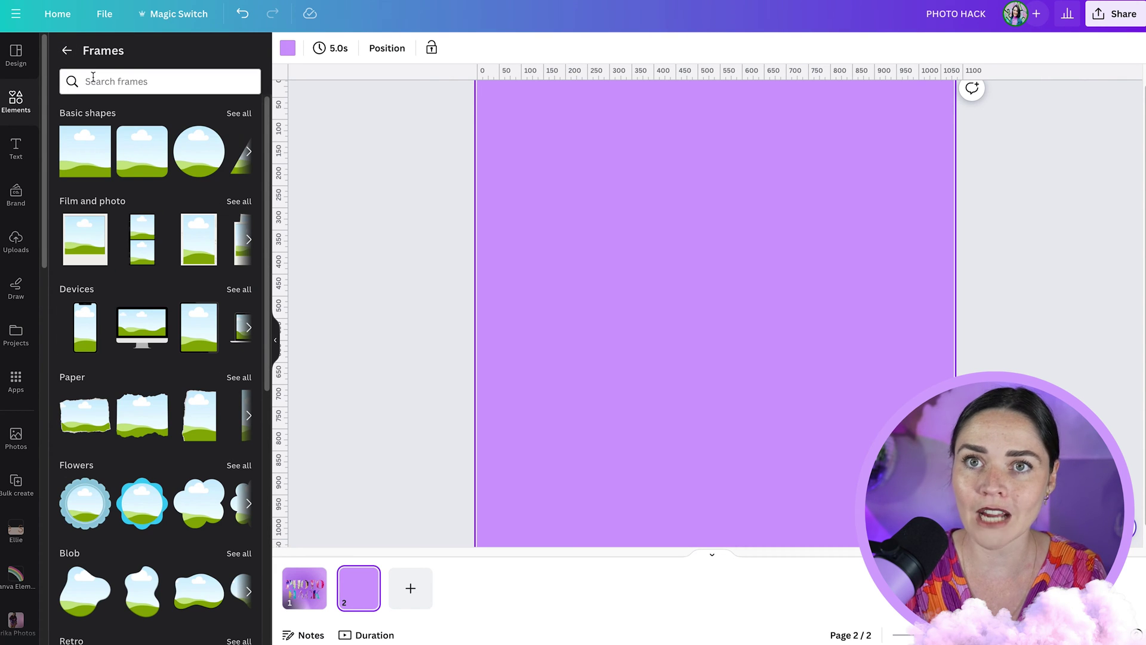
{"action": "left_click", "coordinate": [126, 83]}
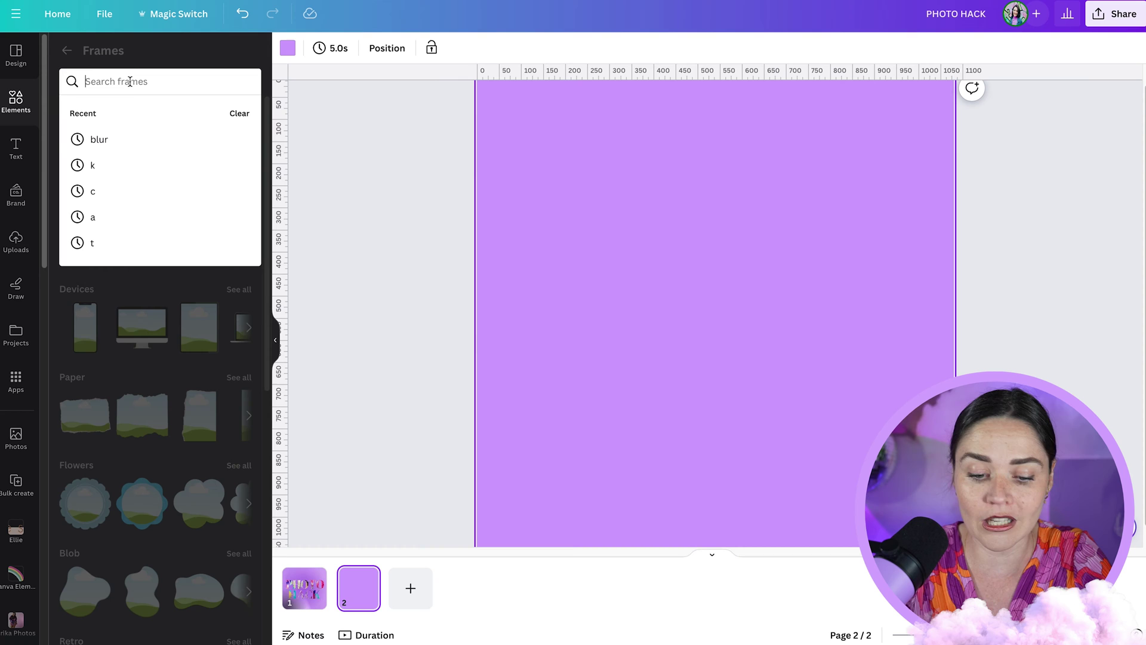
{"action": "type", "text": "letter"}
{"action": "key", "text": "Return"}
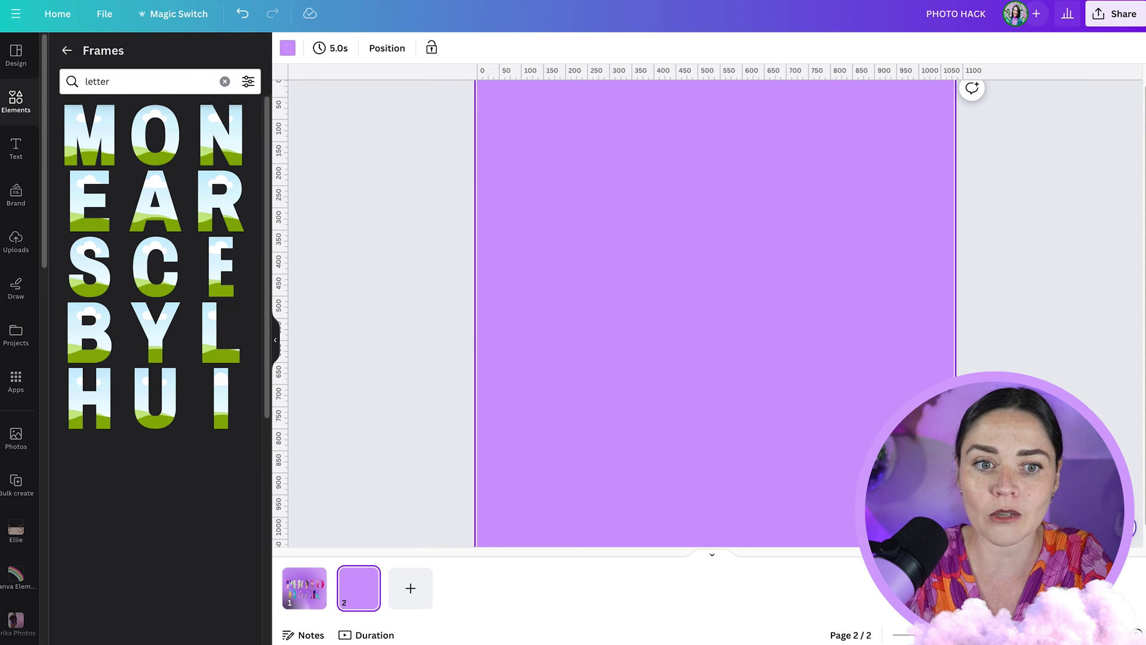
Browse the 'letter' frame results, then select the search term for replacement
{"action": "scroll", "coordinate": [143, 189], "scroll_direction": "down", "scroll_amount": 10}
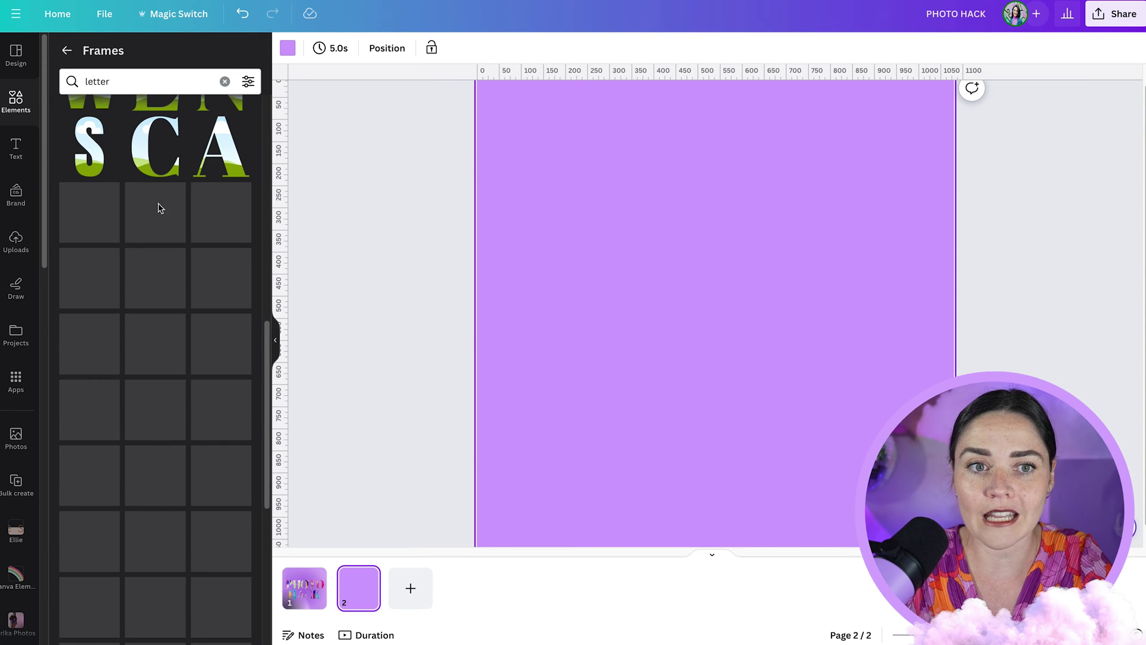
{"action": "scroll", "coordinate": [145, 174], "scroll_direction": "up", "scroll_amount": 3}
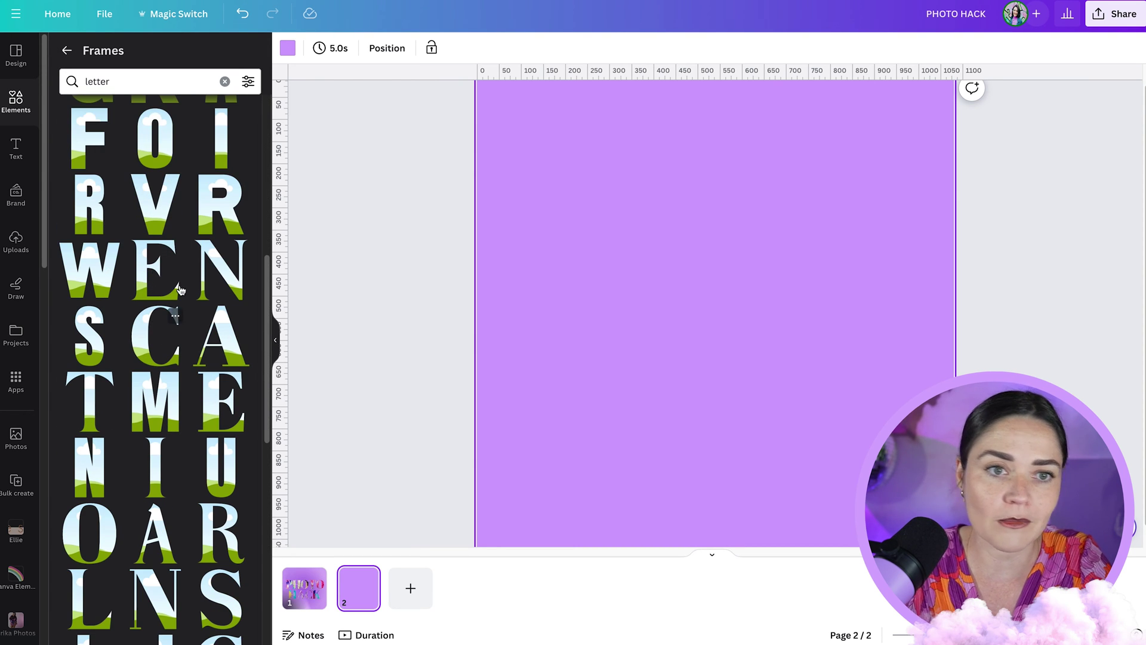
{"action": "scroll", "coordinate": [173, 209], "scroll_direction": "up", "scroll_amount": 1}
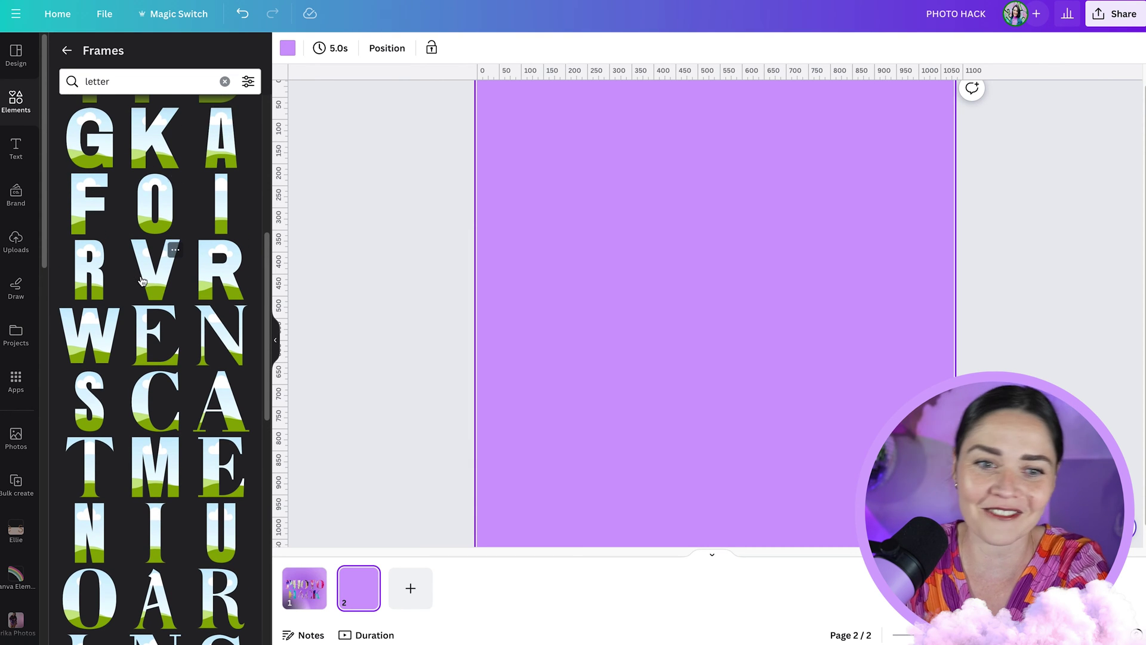
{"action": "scroll", "coordinate": [173, 239], "scroll_direction": "down", "scroll_amount": 8}
{"action": "scroll", "coordinate": [169, 280], "scroll_direction": "down", "scroll_amount": 3}
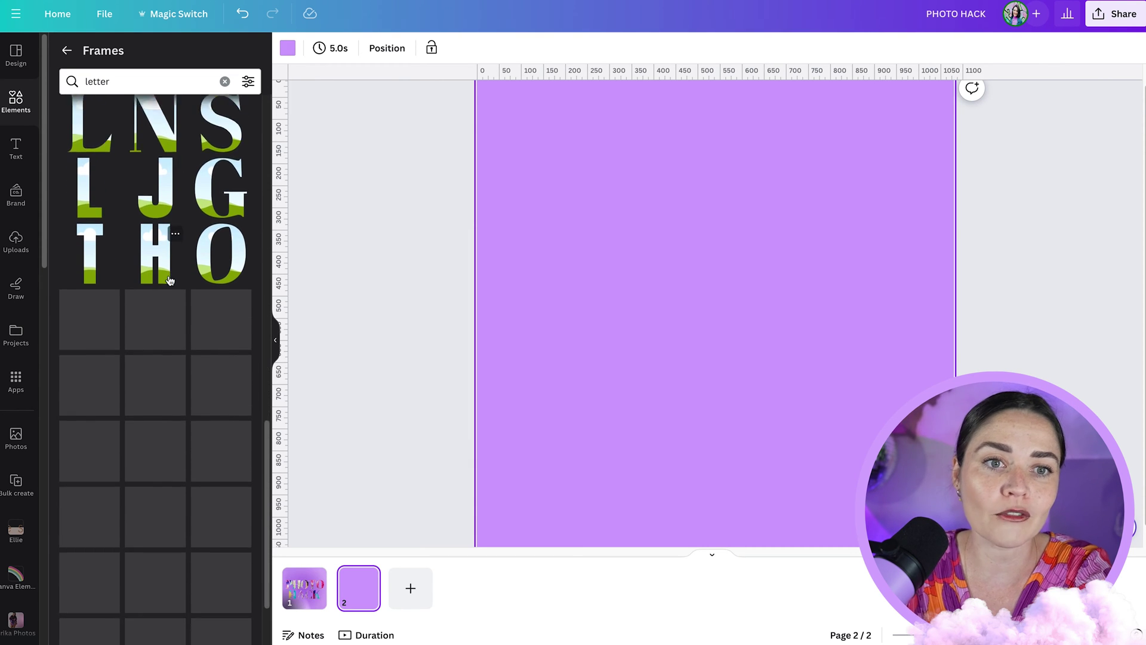
{"action": "scroll", "coordinate": [192, 256], "scroll_direction": "down", "scroll_amount": 6}
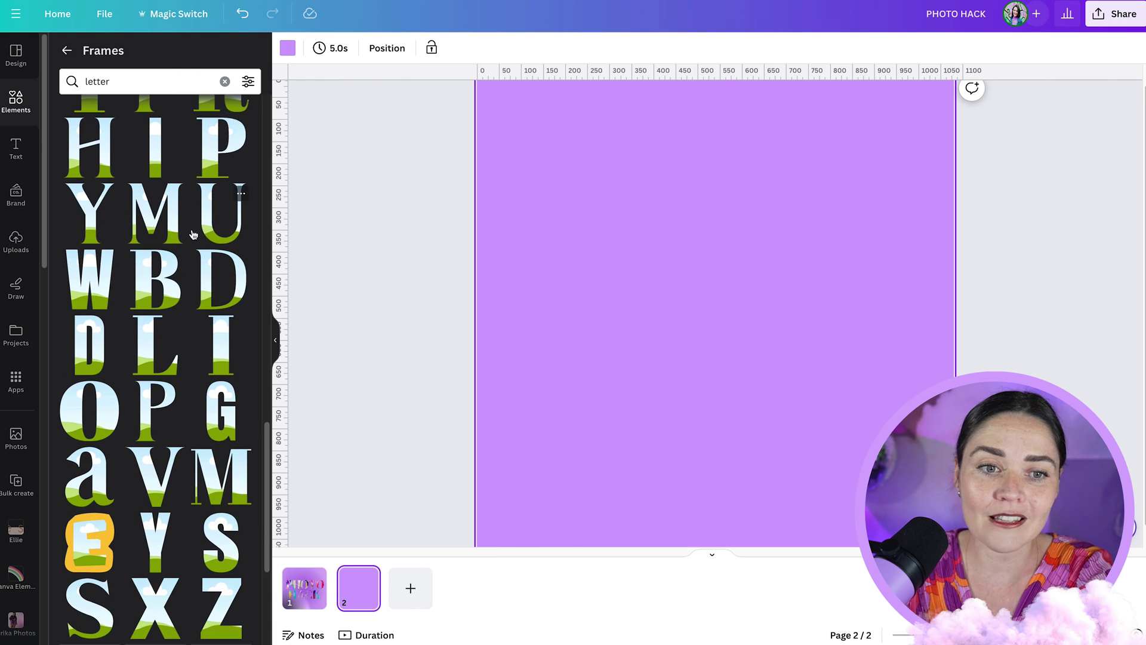
{"action": "scroll", "coordinate": [192, 291], "scroll_direction": "down", "scroll_amount": 2}
{"action": "scroll", "coordinate": [194, 293], "scroll_direction": "down", "scroll_amount": 3}
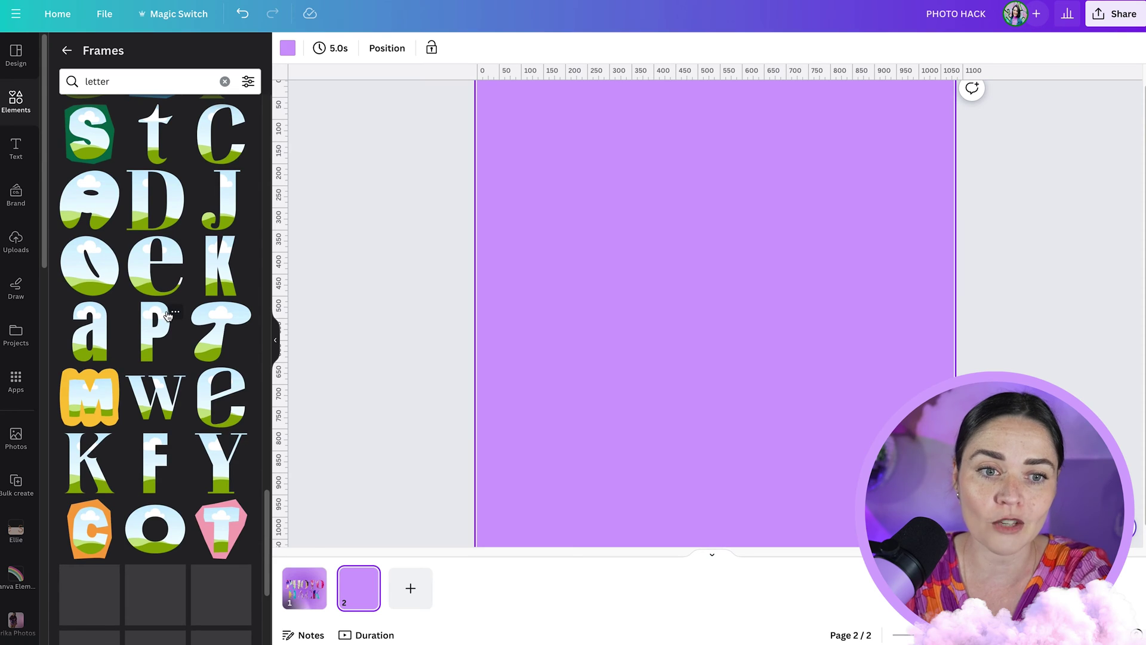
{"action": "scroll", "coordinate": [168, 316], "scroll_direction": "down", "scroll_amount": 5}
{"action": "scroll", "coordinate": [168, 316], "scroll_direction": "down", "scroll_amount": 1}
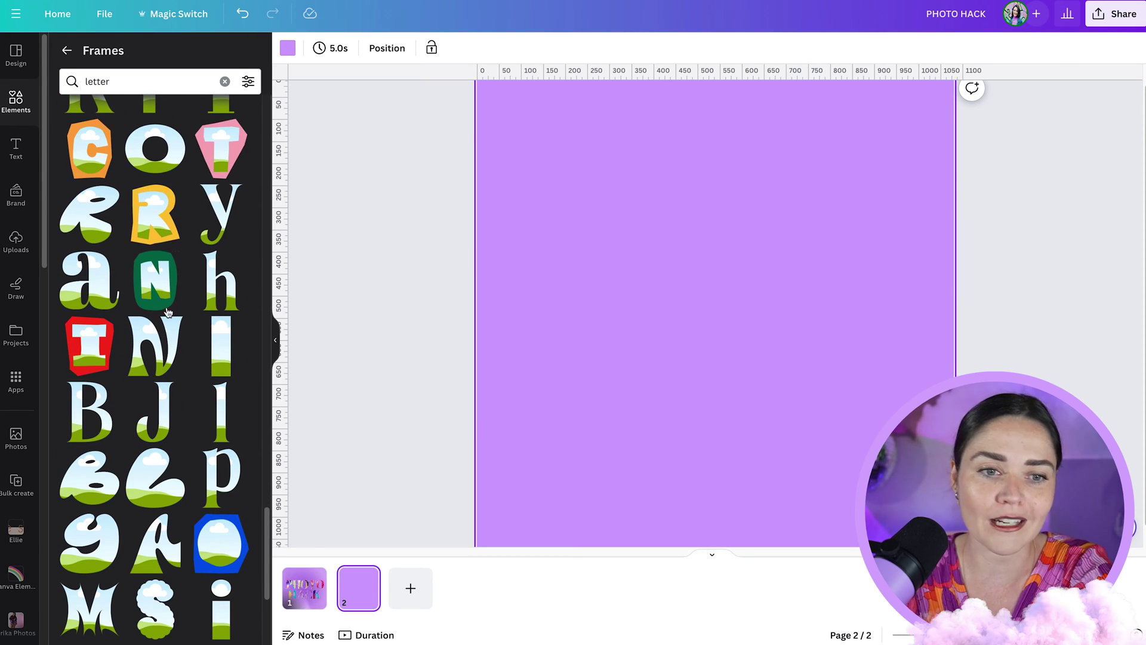
{"action": "scroll", "coordinate": [166, 270], "scroll_direction": "down", "scroll_amount": 8}
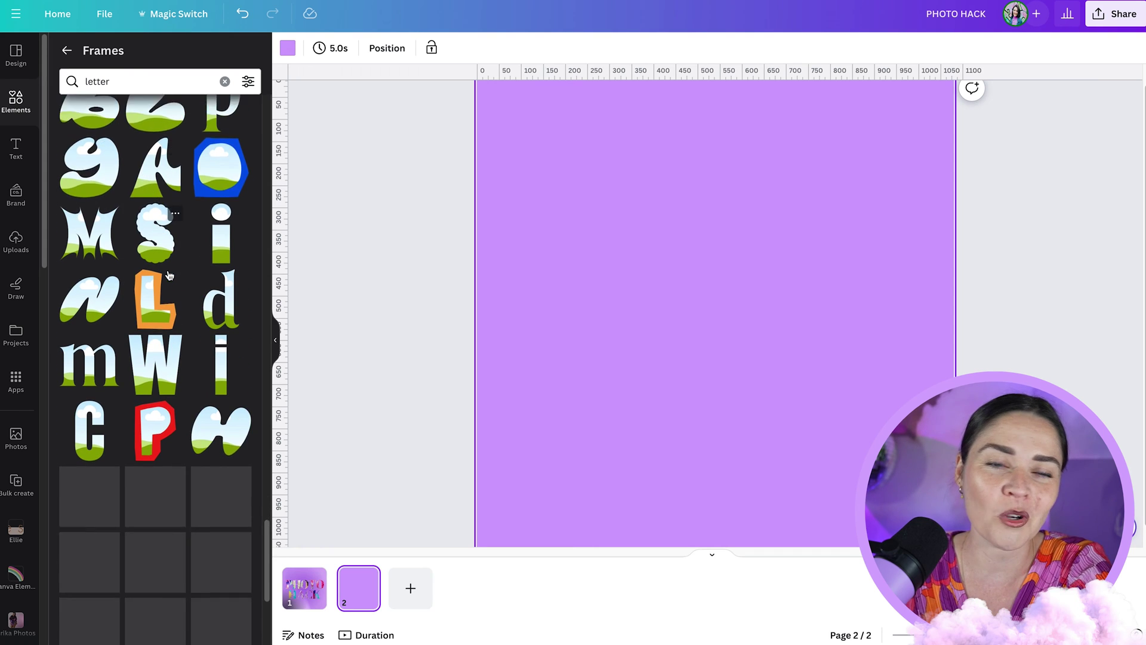
{"action": "scroll", "coordinate": [170, 275], "scroll_direction": "down", "scroll_amount": 6}
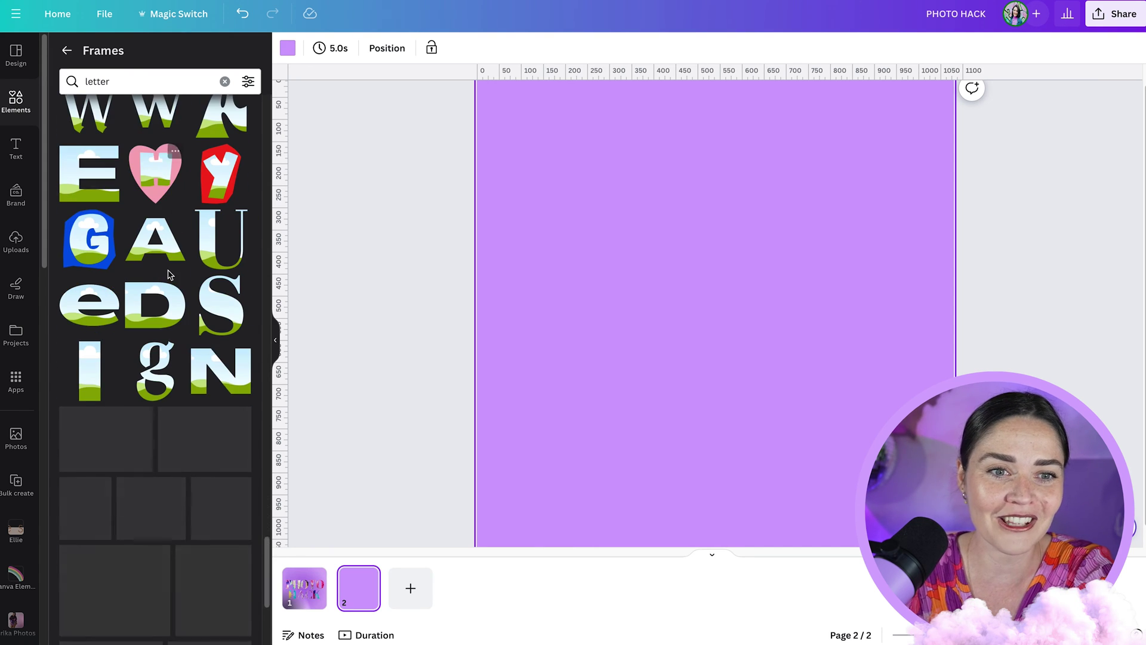
{"action": "scroll", "coordinate": [173, 272], "scroll_direction": "down", "scroll_amount": 2}
{"action": "scroll", "coordinate": [175, 271], "scroll_direction": "down", "scroll_amount": 3}
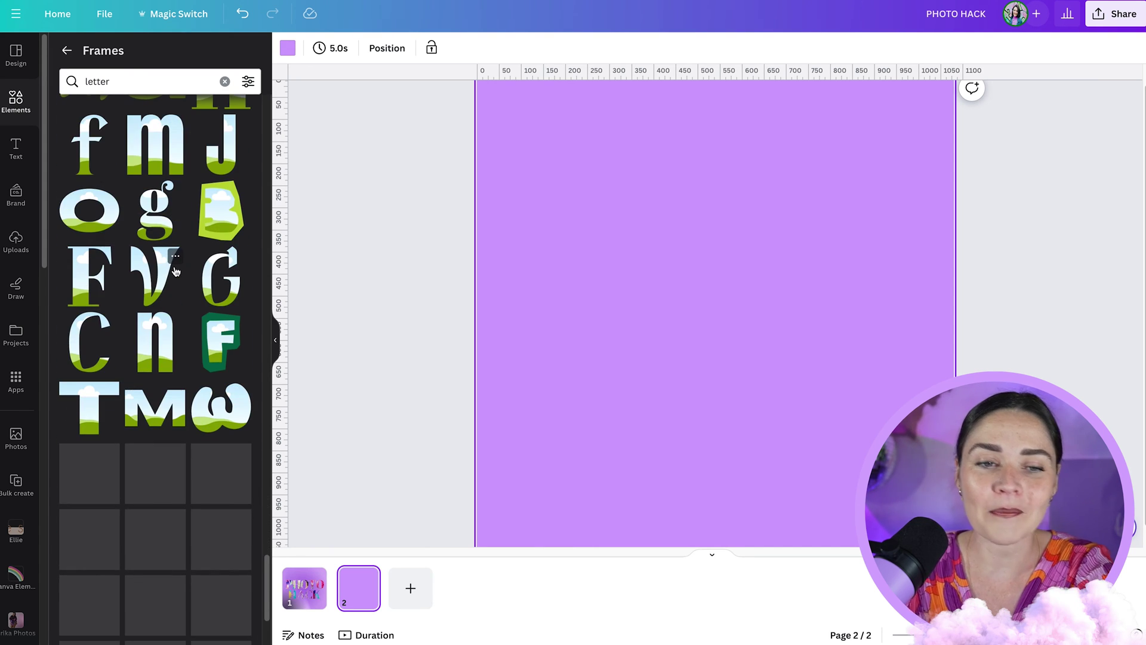
{"action": "scroll", "coordinate": [173, 293], "scroll_direction": "up", "scroll_amount": 20}
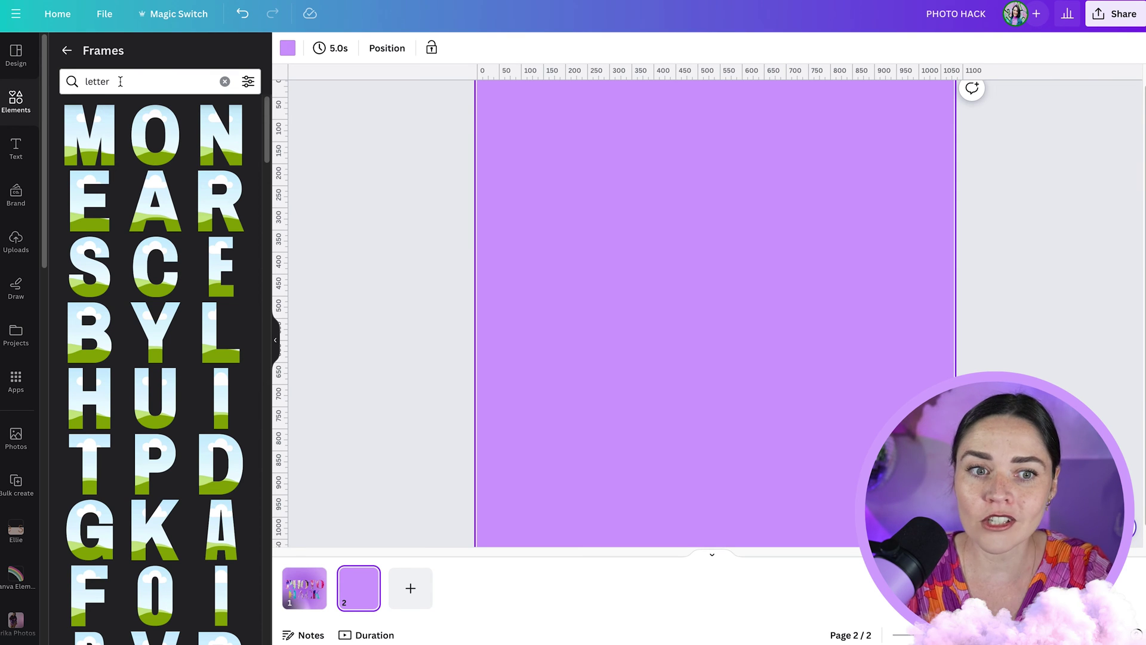
{"action": "scroll", "coordinate": [156, 191], "scroll_direction": "down", "scroll_amount": 5}
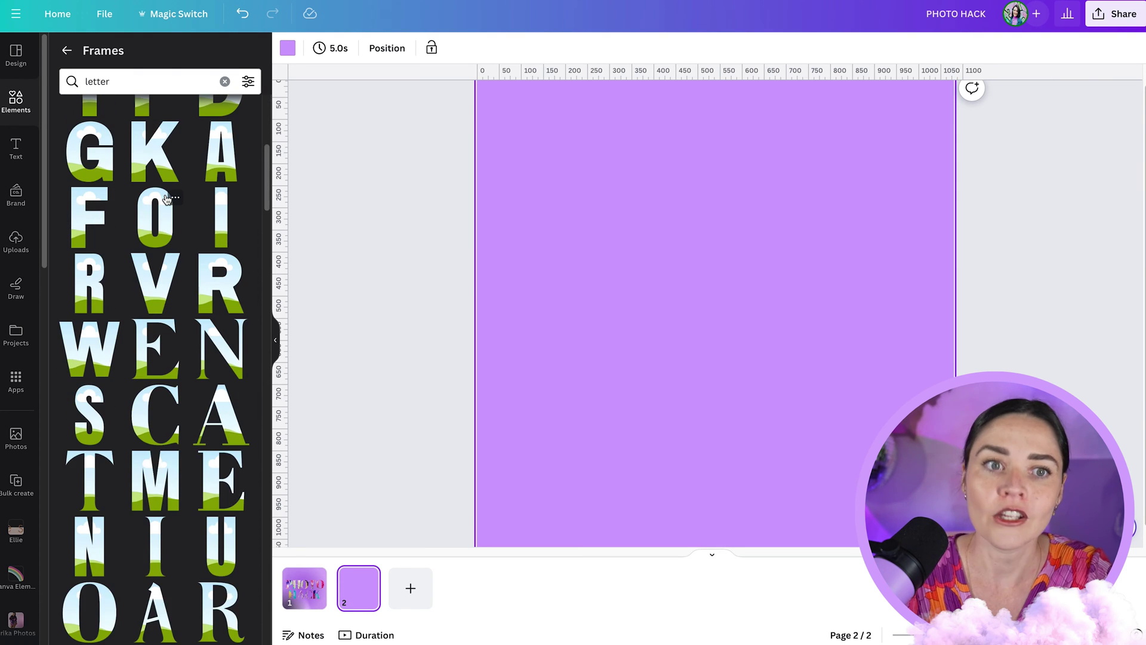
{"action": "scroll", "coordinate": [138, 105], "scroll_direction": "up", "scroll_amount": 5}
{"action": "double_click", "coordinate": [138, 81]}
Search the frames for 'z' to list the Z-shaped frames
{"action": "type", "text": "z"}
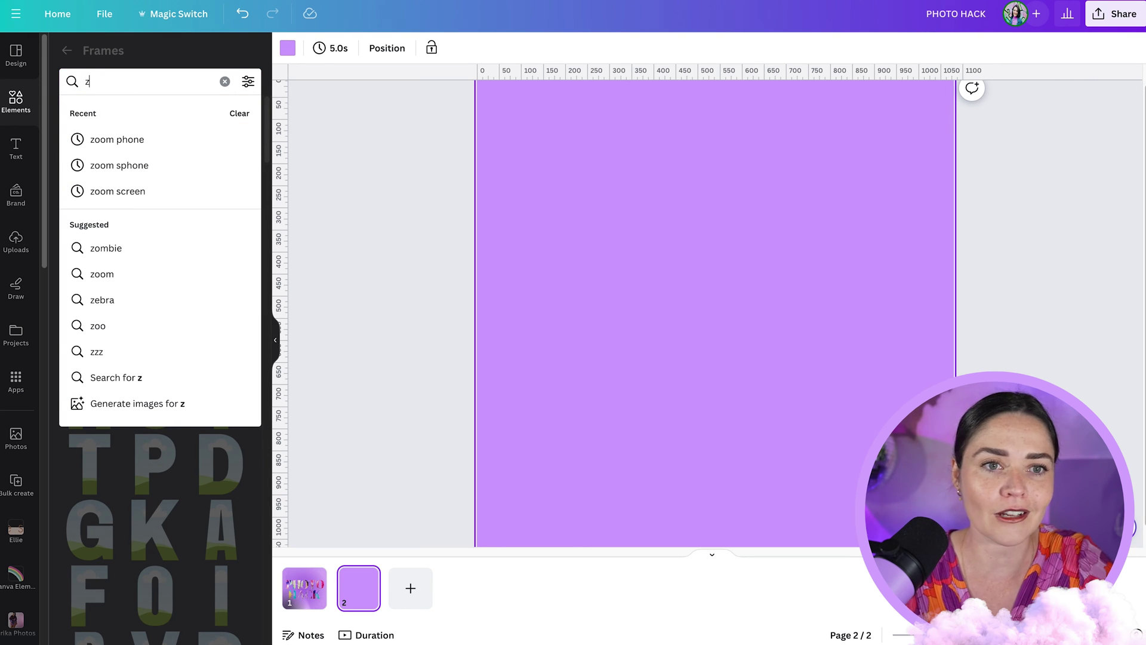
{"action": "key", "text": "Return"}
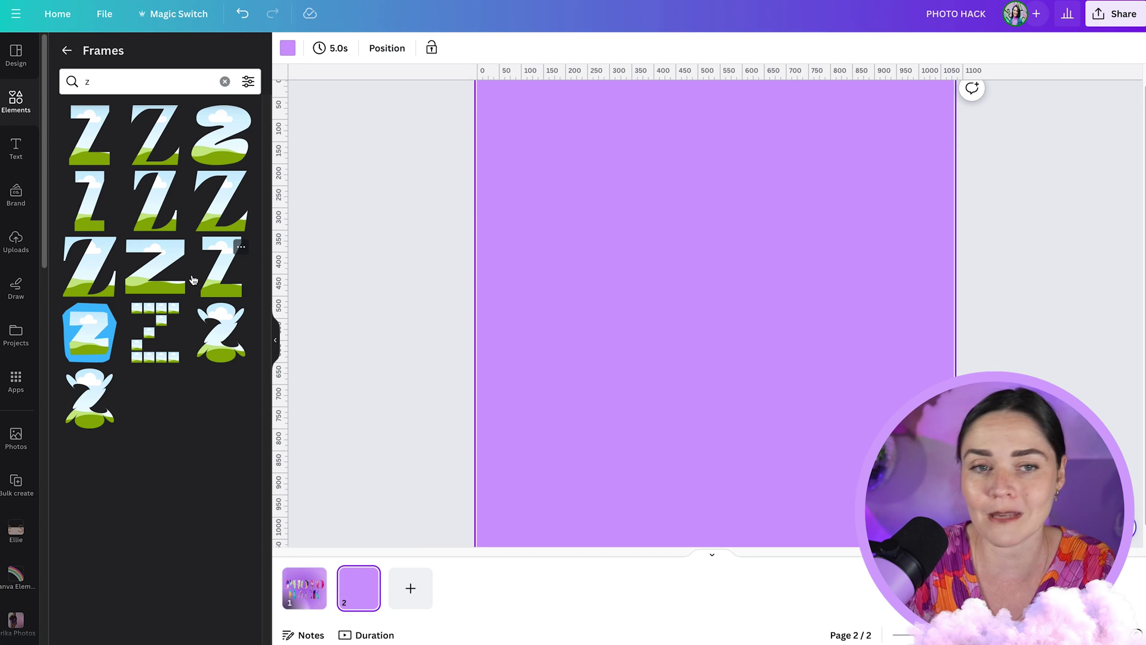
Add a Z frame and search 'e', placing the letter frames on the page
{"action": "left_click", "coordinate": [153, 140]}
{"action": "left_click_drag", "start_coordinate": [696, 301], "coordinate": [623, 255]}
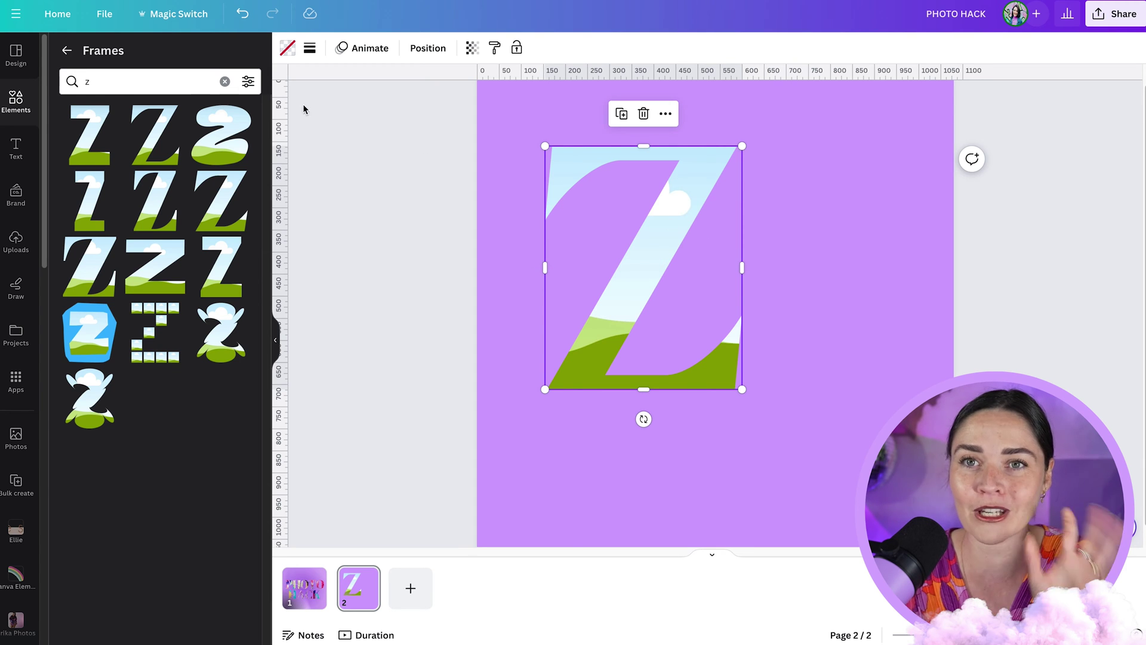
{"action": "left_click", "coordinate": [184, 83]}
{"action": "key", "text": "BackSpace"}
{"action": "type", "text": "e"}
{"action": "key", "text": "Return"}
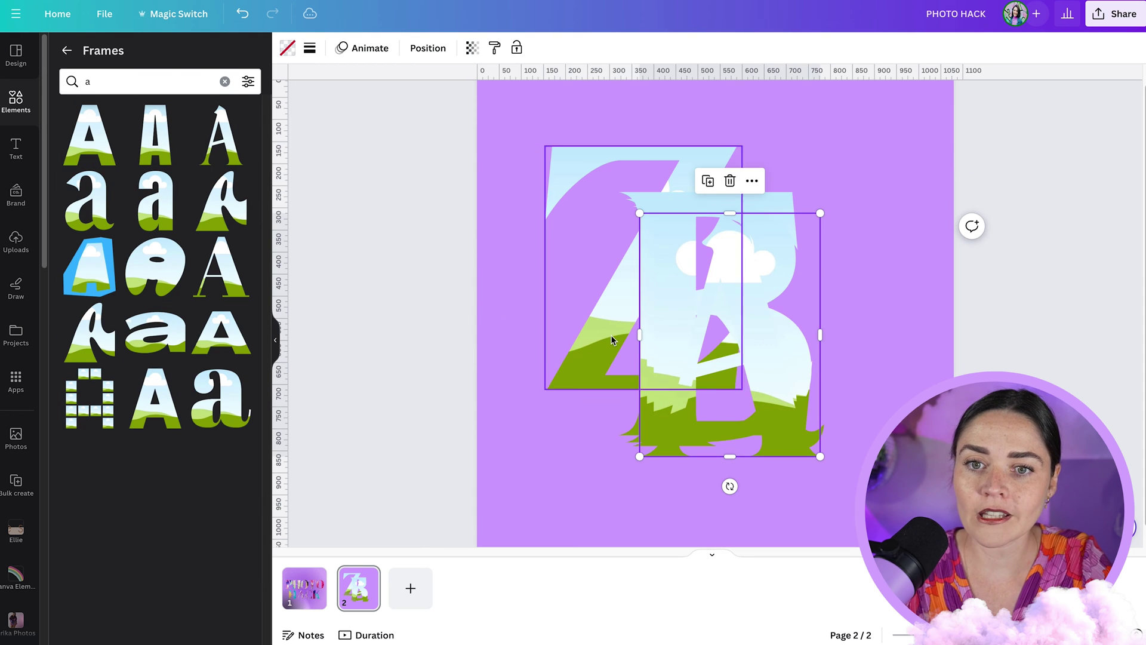
{"action": "left_click_drag", "start_coordinate": [718, 358], "coordinate": [766, 344]}
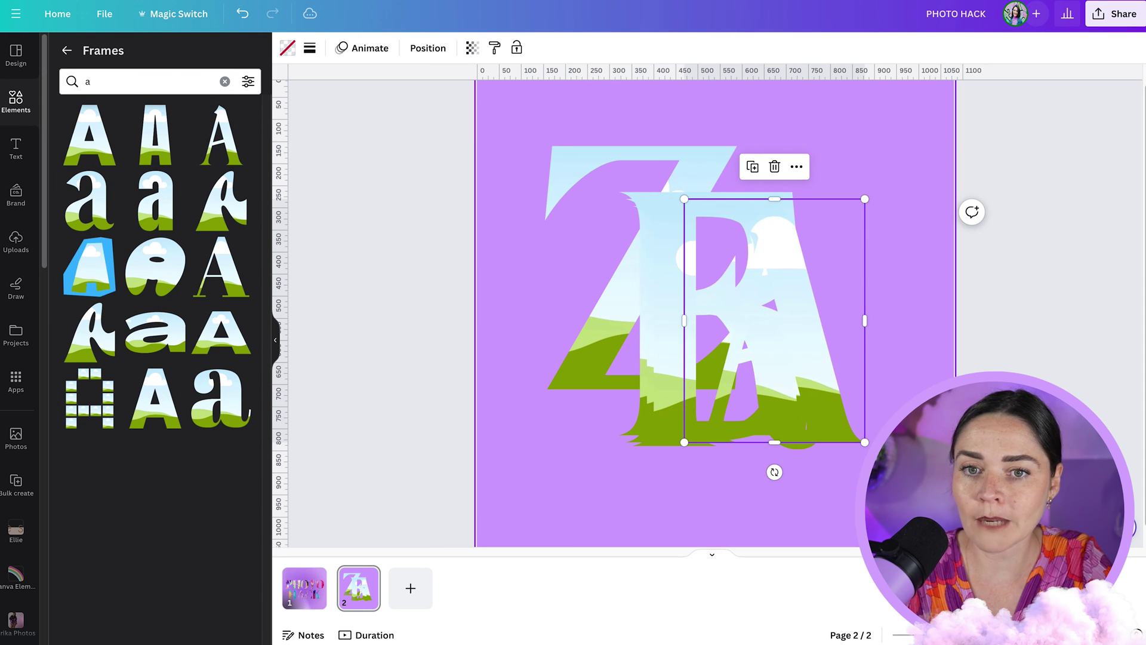
Select all the stacked letter frames and show them in the Position Layers list
{"action": "left_click_drag", "start_coordinate": [904, 468], "coordinate": [742, 345]}
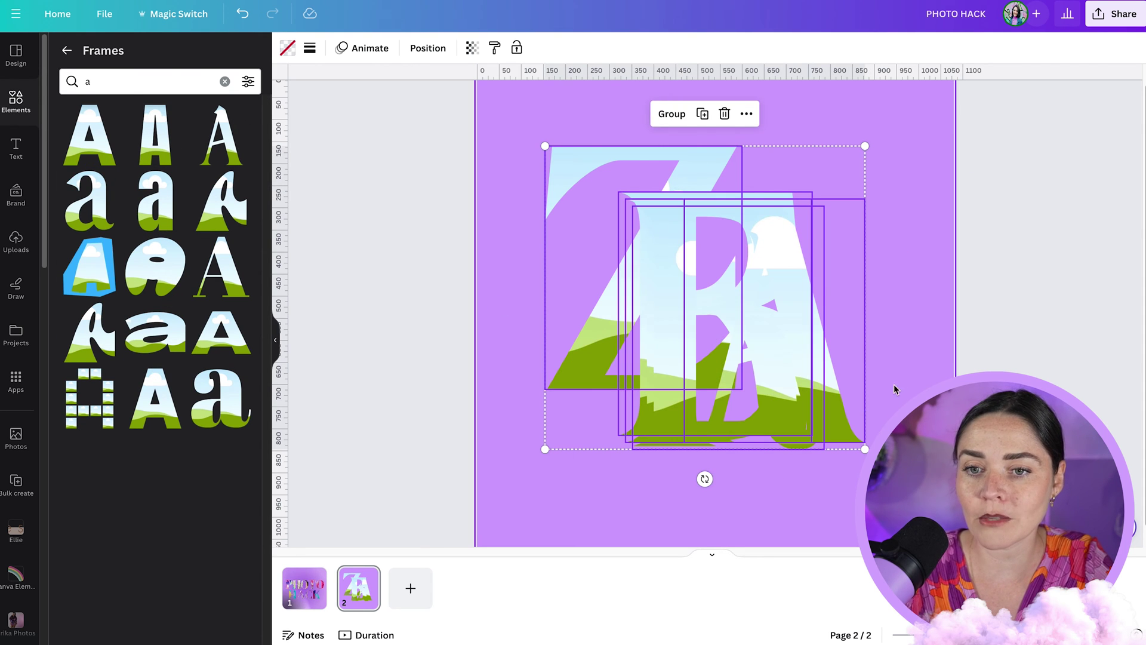
{"action": "left_click", "coordinate": [907, 382]}
{"action": "left_click_drag", "start_coordinate": [916, 246], "coordinate": [606, 328]}
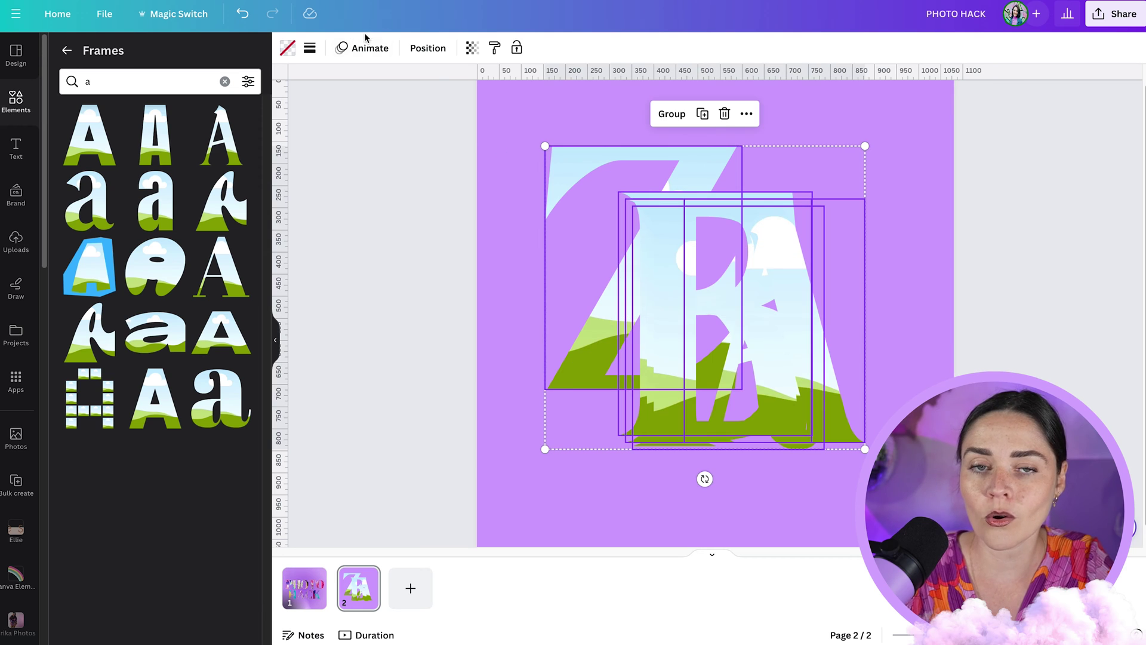
{"action": "left_click", "coordinate": [428, 48]}
{"action": "left_click", "coordinate": [205, 51]}
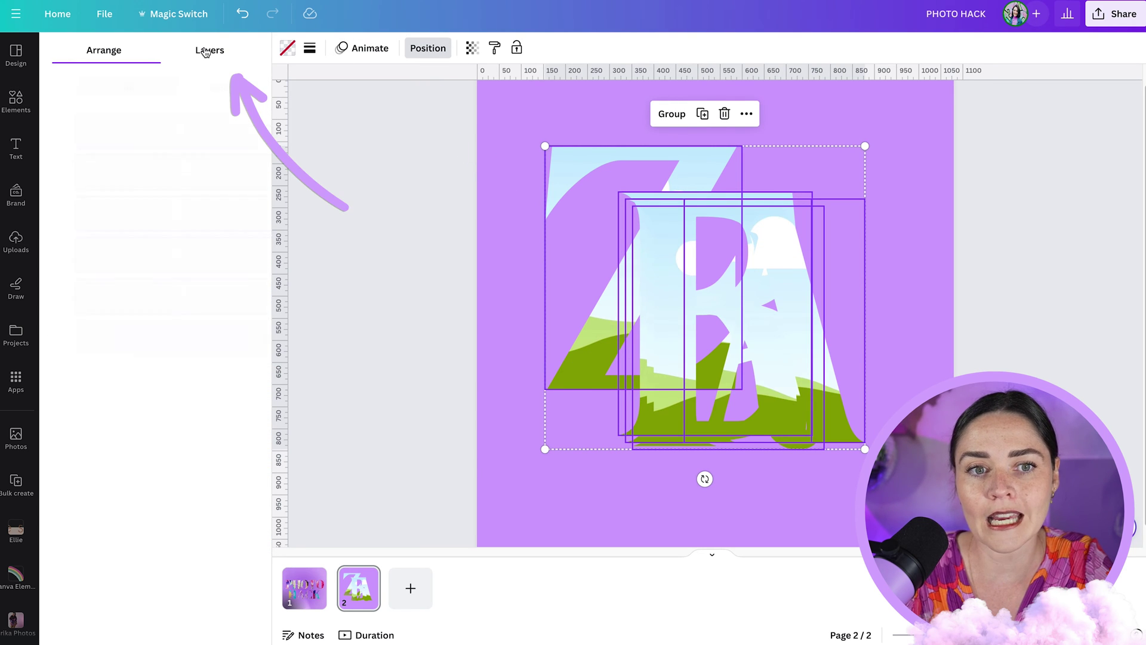
Select all five letter layers, shrink the stack and move it up-left
{"action": "left_click", "coordinate": [183, 131]}
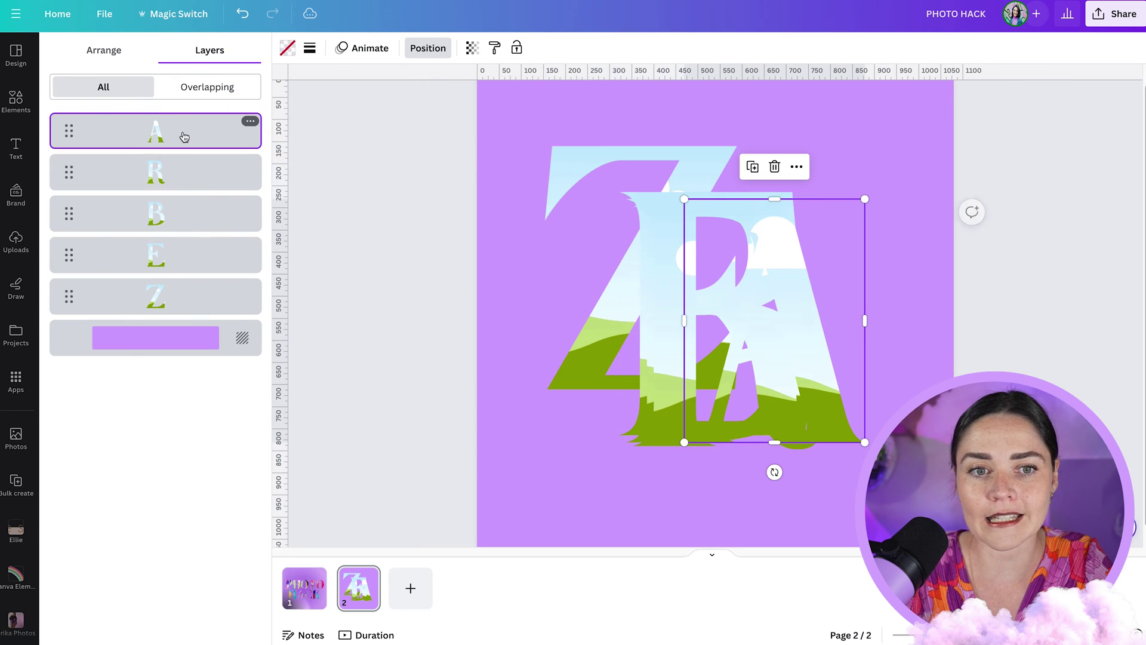
{"action": "left_click", "coordinate": [191, 297], "text": "shift"}
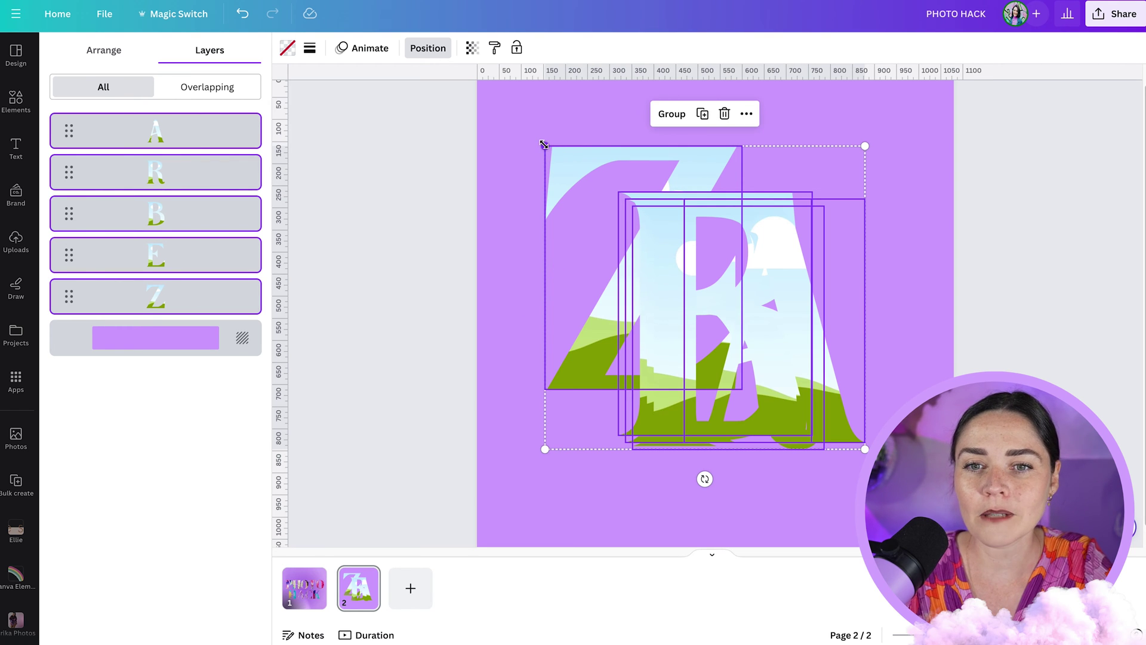
{"action": "left_click_drag", "start_coordinate": [544, 144], "coordinate": [699, 292]}
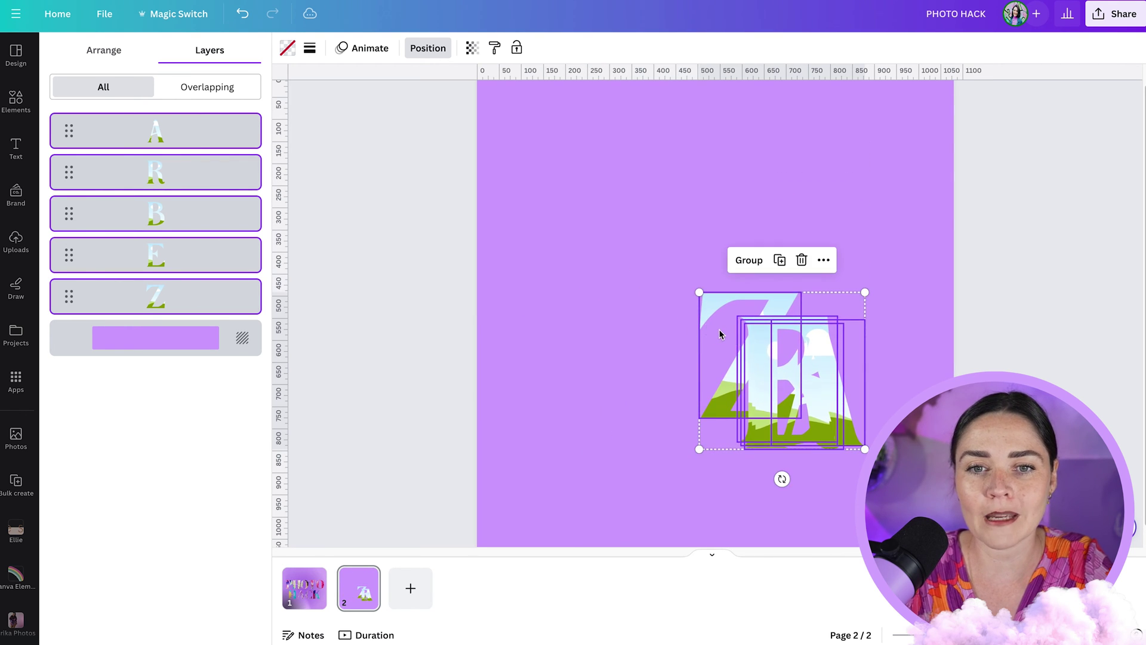
{"action": "left_click_drag", "start_coordinate": [720, 333], "coordinate": [551, 249]}
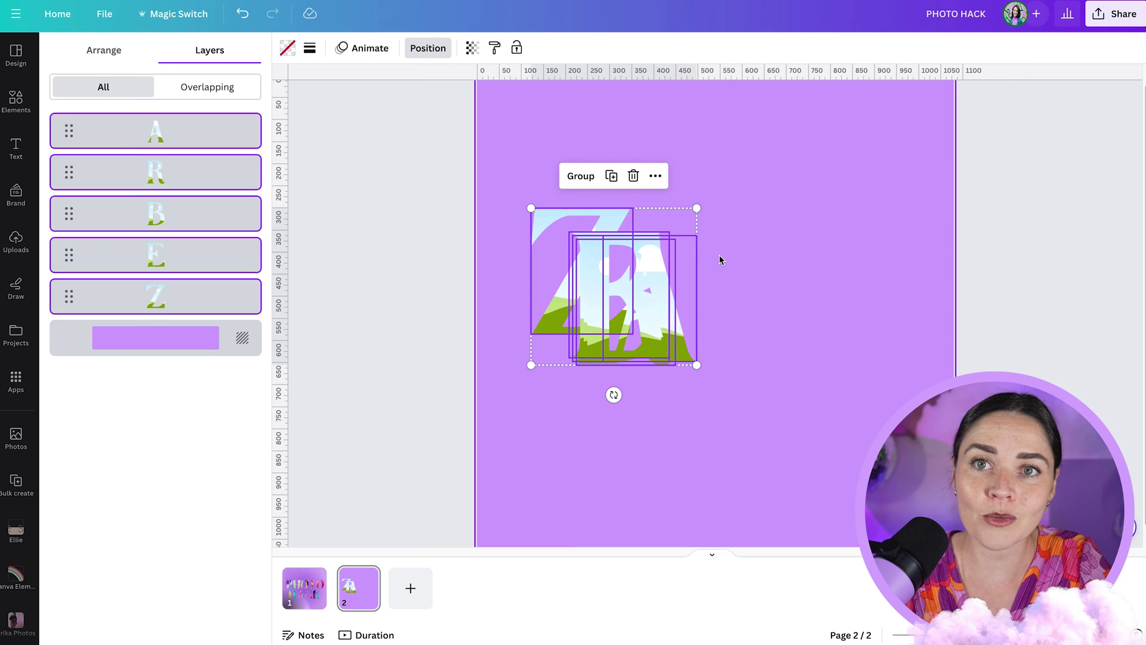
{"action": "left_click", "coordinate": [722, 258]}
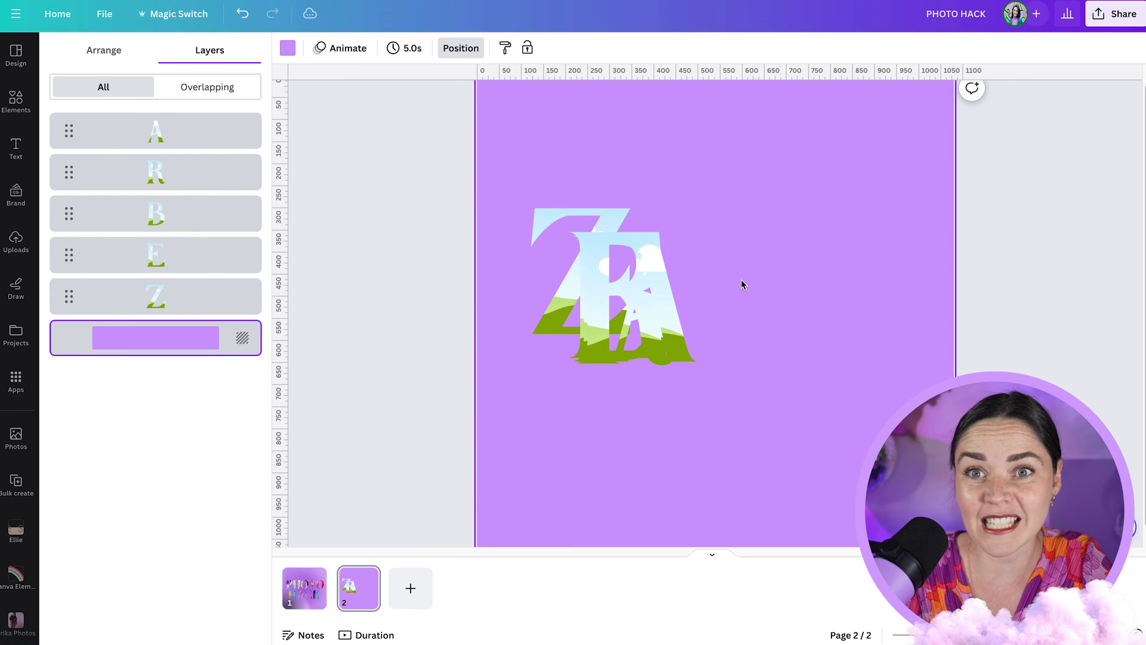
Drag the A, R, B and E frames into a row spelling ZEBRA
{"action": "left_click_drag", "start_coordinate": [628, 303], "coordinate": [890, 295]}
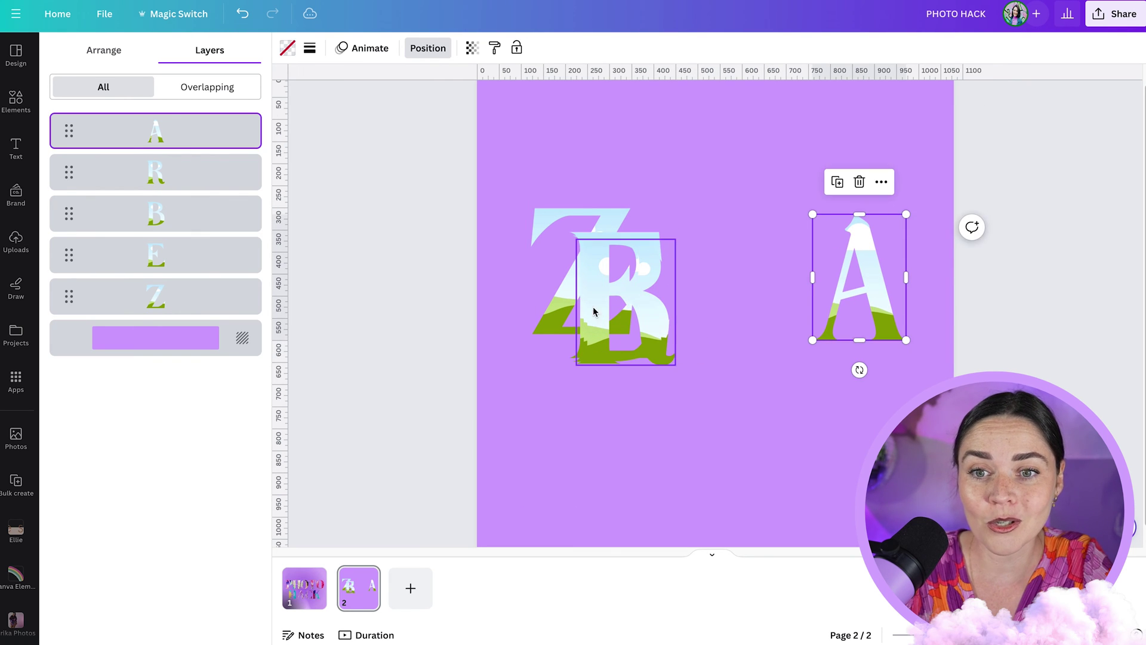
{"action": "left_click_drag", "start_coordinate": [593, 306], "coordinate": [765, 305]}
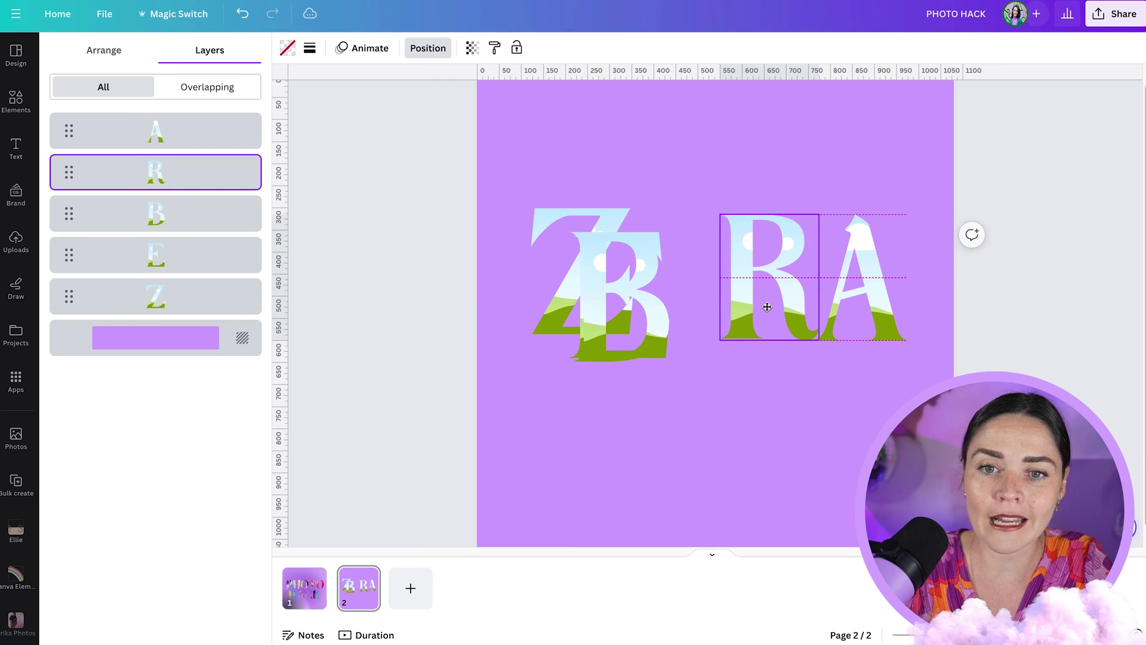
{"action": "left_click_drag", "start_coordinate": [640, 323], "coordinate": [760, 325]}
{"action": "left_click_drag", "start_coordinate": [606, 287], "coordinate": [668, 266]}
{"action": "left_click_drag", "start_coordinate": [747, 336], "coordinate": [824, 332]}
{"action": "left_click_drag", "start_coordinate": [718, 353], "coordinate": [752, 327]}
{"action": "left_click_drag", "start_coordinate": [863, 311], "coordinate": [955, 305]}
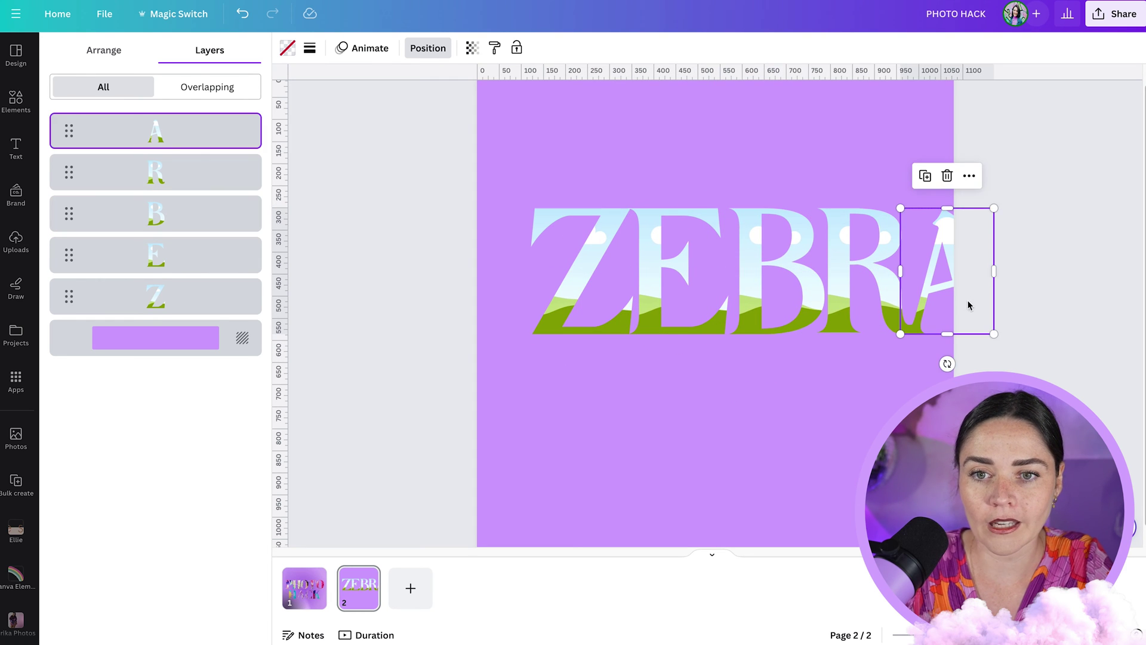
{"action": "left_click", "coordinate": [921, 366]}
Shrink the whole ZEBRA word to fit the page and centre it
{"action": "left_click_drag", "start_coordinate": [672, 330], "coordinate": [570, 305]}
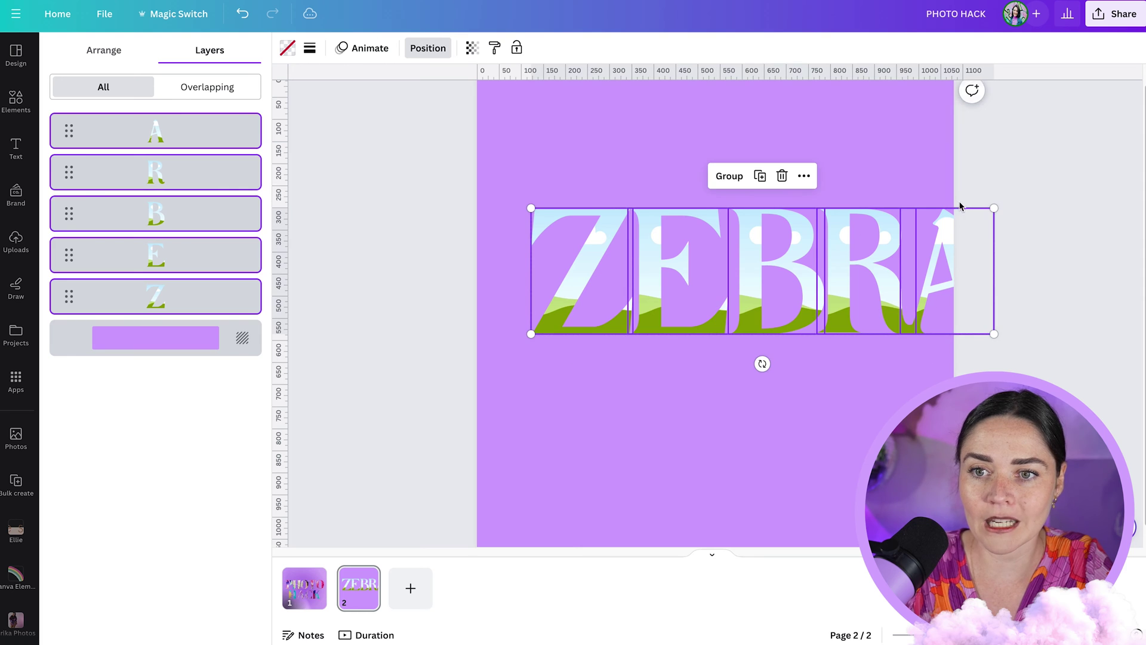
{"action": "left_click_drag", "start_coordinate": [993, 207], "coordinate": [957, 217]}
{"action": "left_click_drag", "start_coordinate": [889, 284], "coordinate": [860, 296]}
{"action": "left_click", "coordinate": [845, 411]}
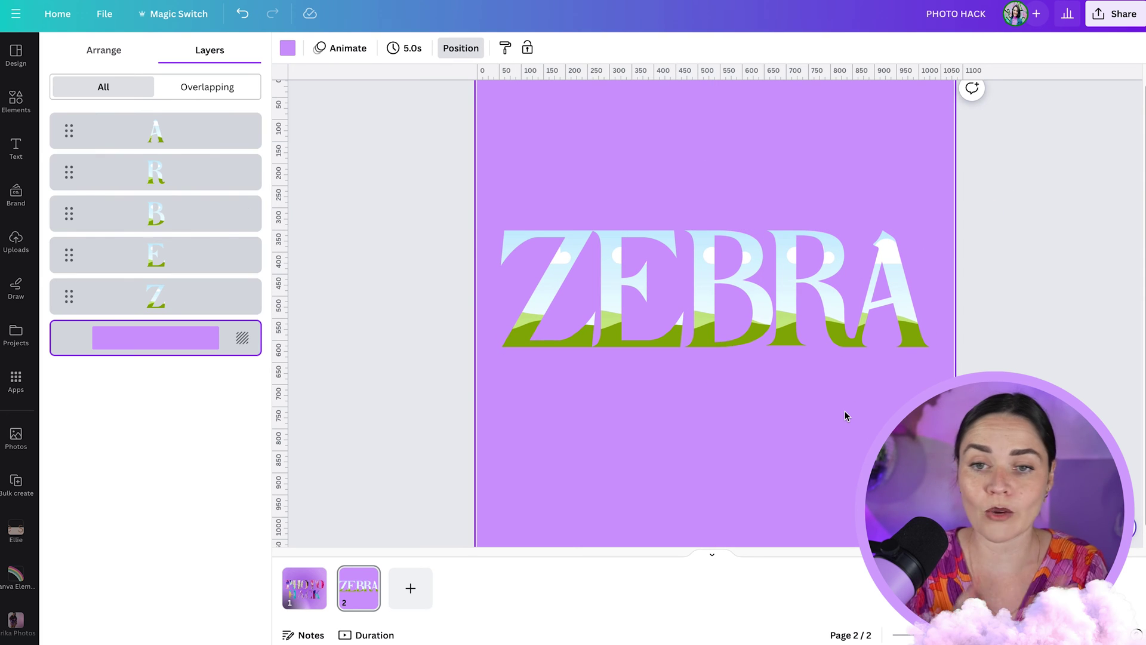
Try spacing the letters apart evenly, then undo the spacing changes
{"action": "left_click_drag", "start_coordinate": [854, 418], "coordinate": [591, 230]}
{"action": "left_click_drag", "start_coordinate": [631, 302], "coordinate": [675, 302]}
{"action": "left_click_drag", "start_coordinate": [767, 376], "coordinate": [932, 251]}
{"action": "mouse_move", "coordinate": [801, 310]}
{"action": "left_mouse_down"}
{"action": "mouse_move", "coordinate": [845, 310]}
{"action": "mouse_move", "coordinate": [811, 329]}
{"action": "left_mouse_up"}
{"action": "left_click", "coordinate": [841, 403]}
{"action": "left_click", "coordinate": [814, 328]}
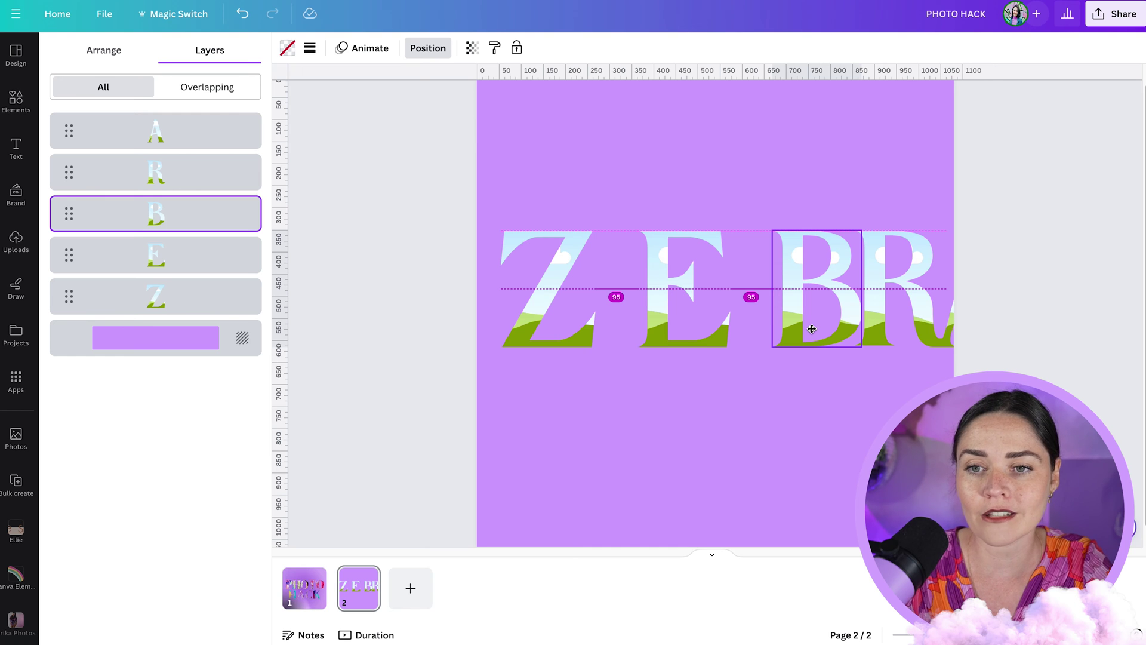
{"action": "left_click_drag", "start_coordinate": [812, 328], "coordinate": [813, 330]}
{"action": "key", "text": "ctrl+z"}
{"action": "key", "text": "ctrl+z"}
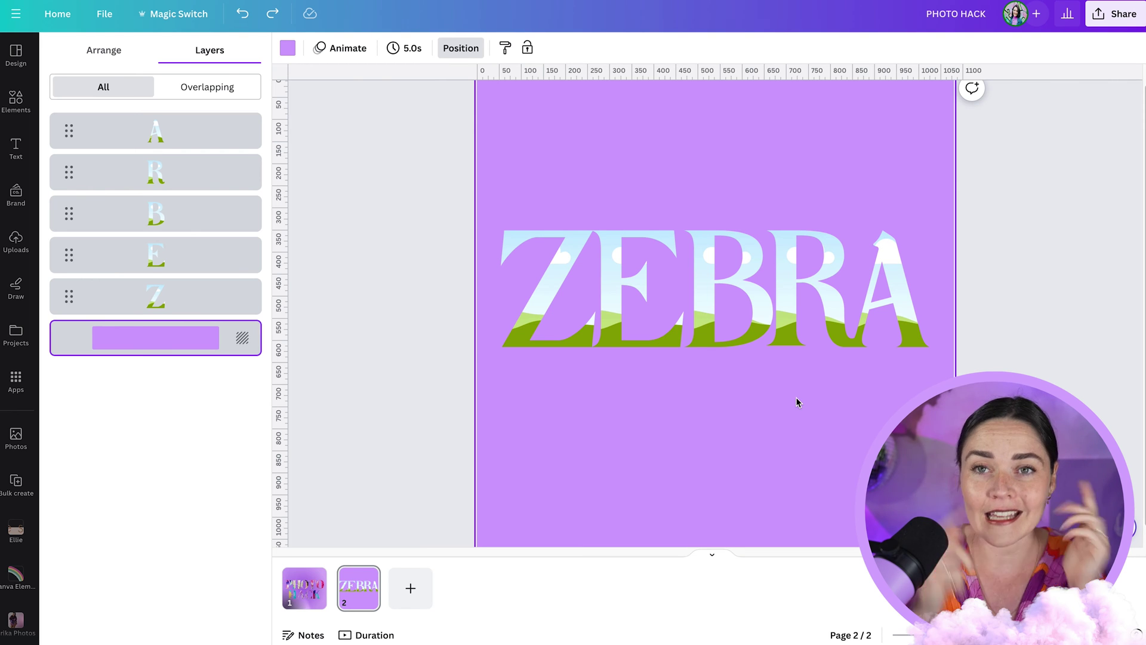
Check the letter positions and nudge the Z slightly left to close the gap
{"action": "left_click", "coordinate": [911, 331]}
{"action": "left_click", "coordinate": [917, 409]}
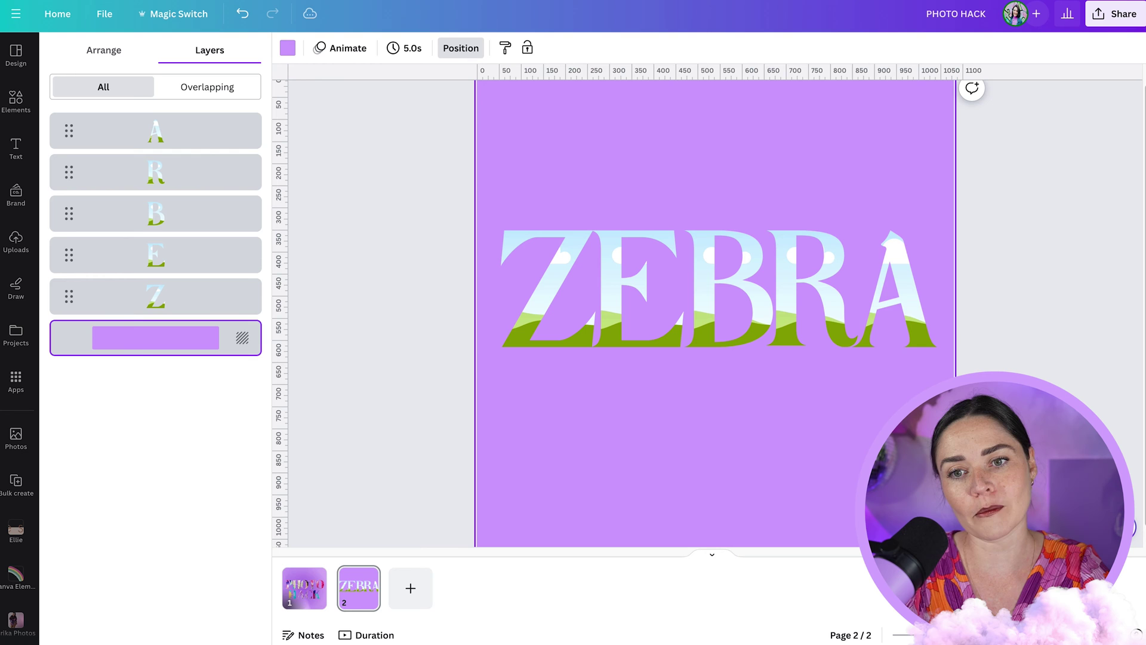
{"action": "left_click_drag", "start_coordinate": [918, 410], "coordinate": [831, 341]}
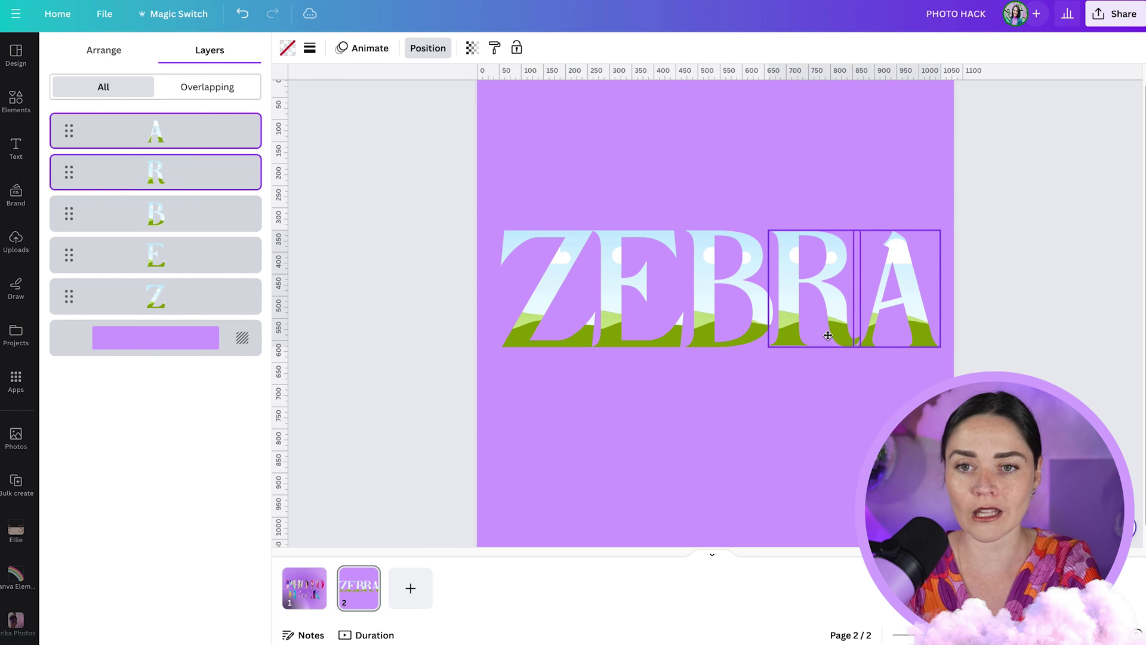
{"action": "left_click", "coordinate": [837, 422]}
{"action": "left_click", "coordinate": [704, 273]}
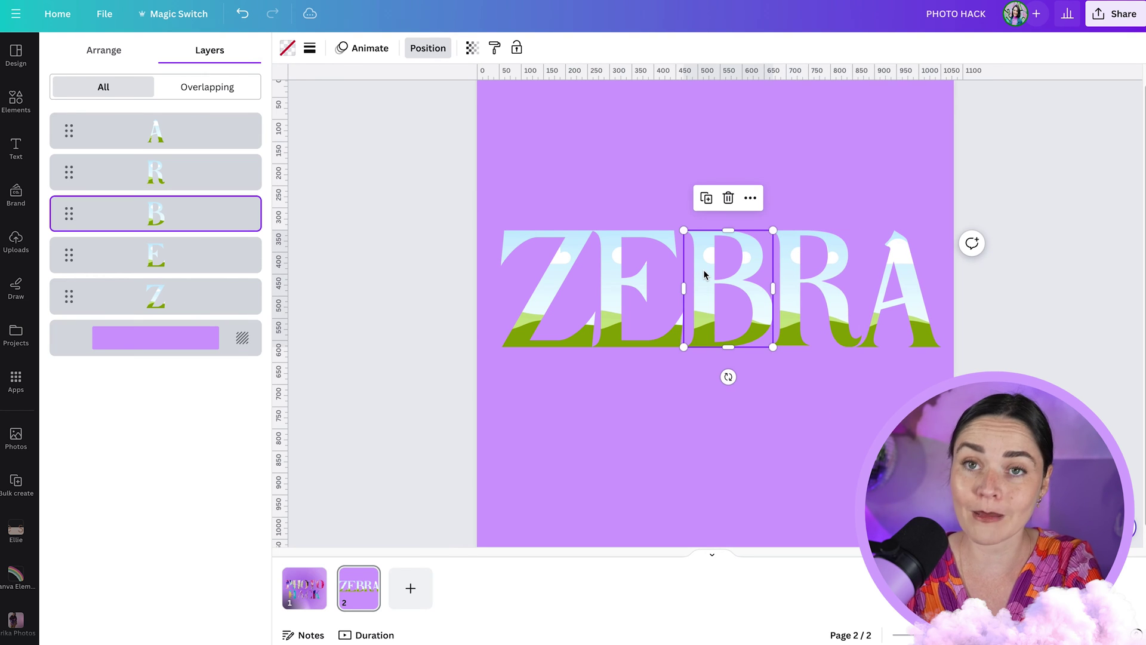
{"action": "left_click", "coordinate": [821, 421]}
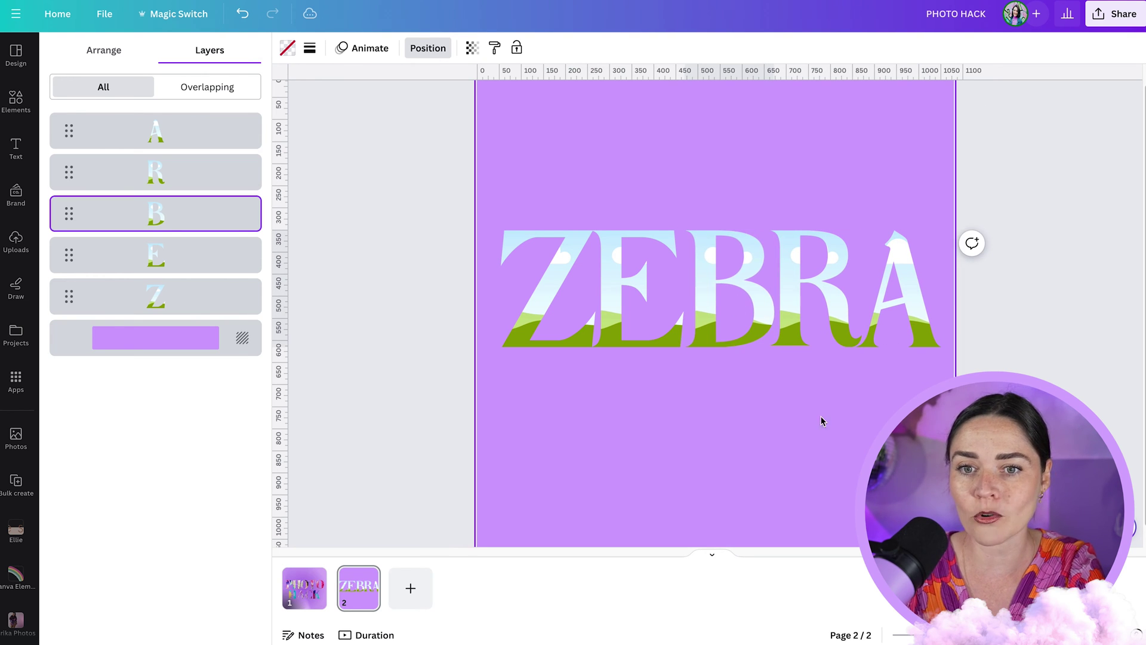
{"action": "left_click", "coordinate": [824, 424]}
{"action": "left_click", "coordinate": [576, 340]}
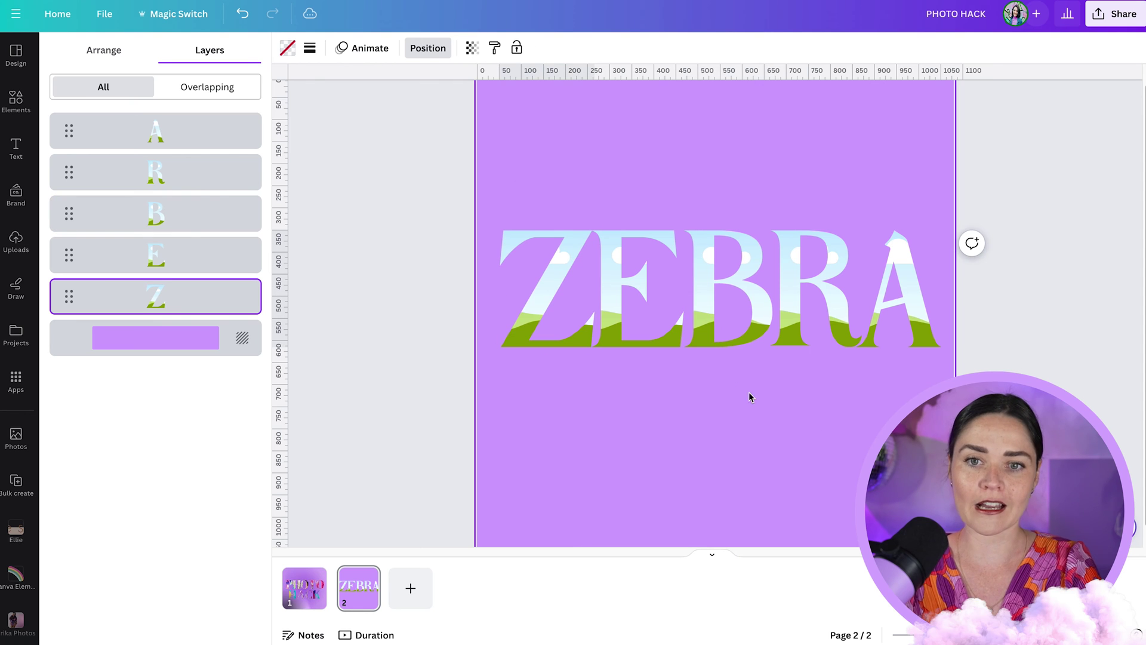
{"action": "key", "text": "Left"}
{"action": "key", "text": "Left"}
{"action": "key", "text": "Left"}
{"action": "key", "text": "Left"}
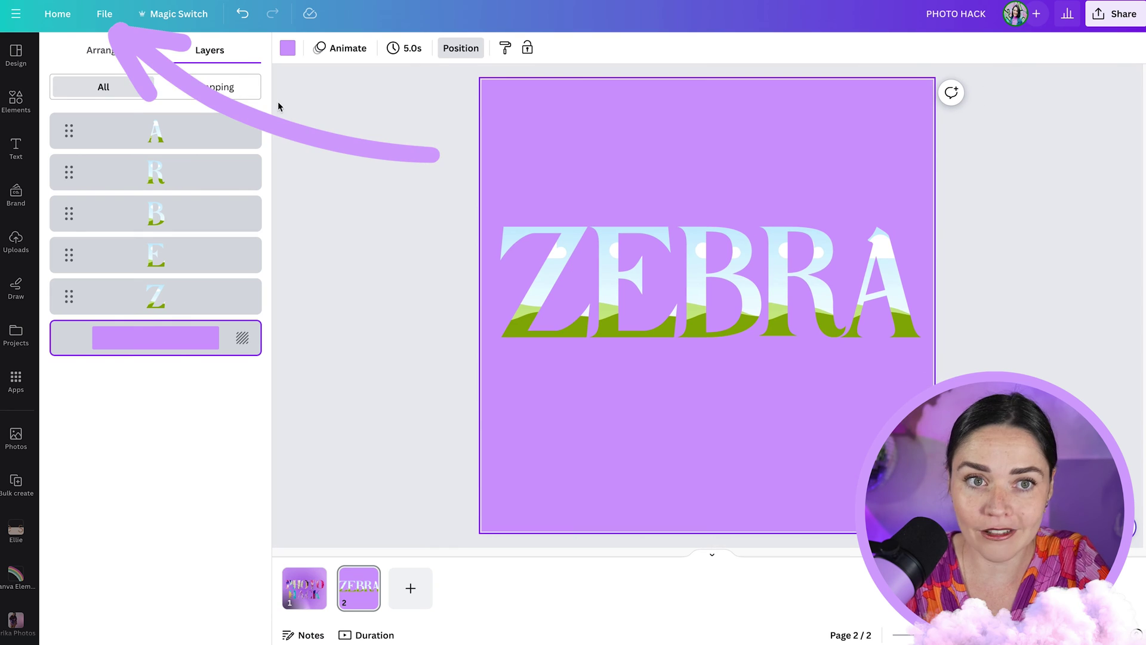
Show rulers and guides, then place guides just above and below ZEBRA
{"action": "left_click", "coordinate": [120, 19]}
{"action": "mouse_move", "coordinate": [173, 169]}
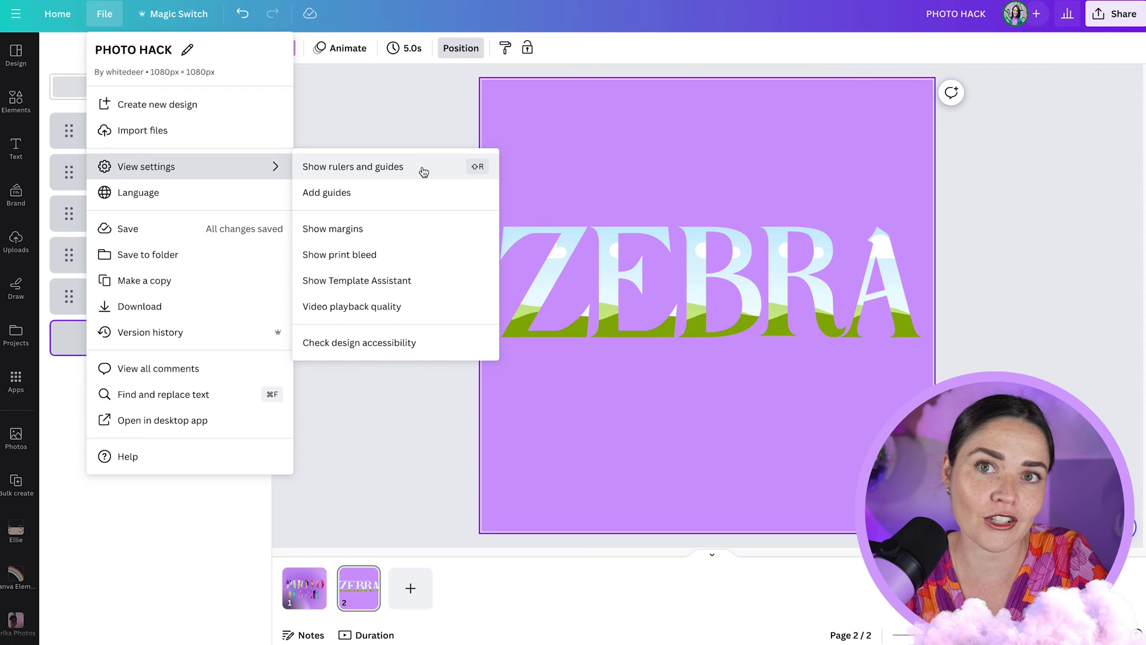
{"action": "left_click", "coordinate": [391, 168]}
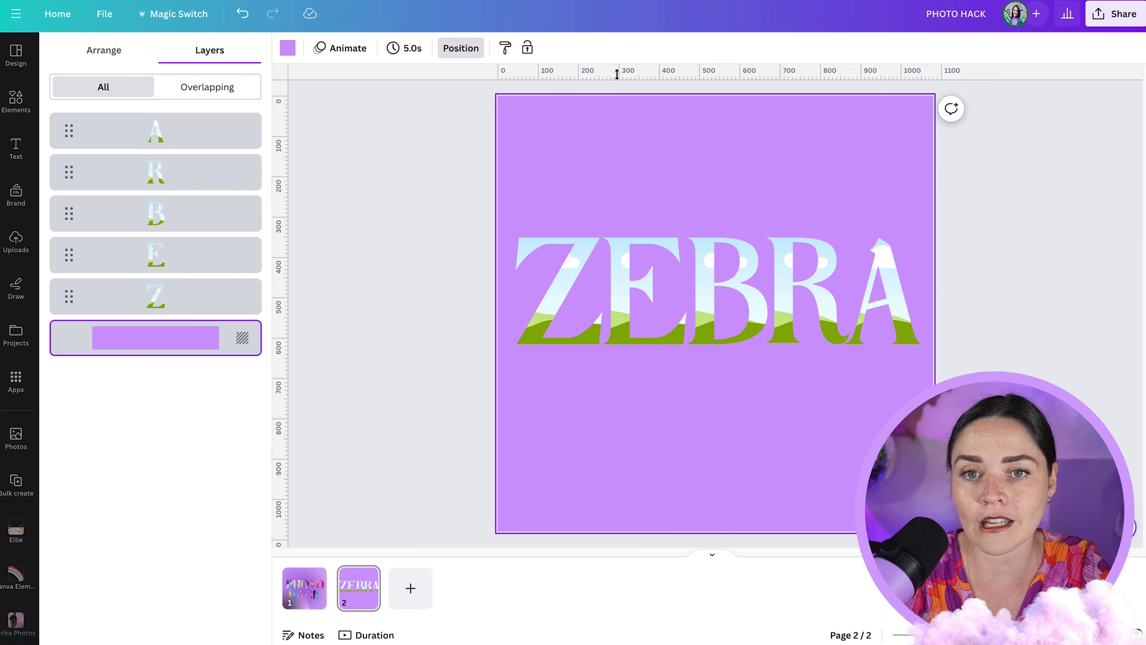
{"action": "left_click_drag", "start_coordinate": [617, 74], "coordinate": [616, 162]}
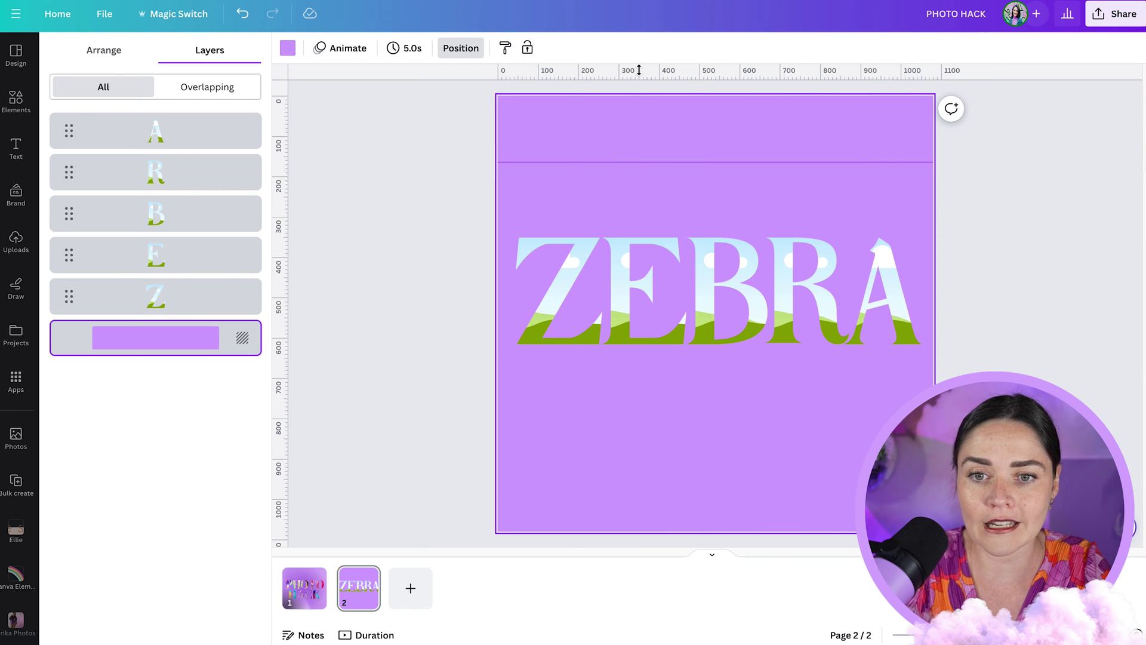
{"action": "left_click_drag", "start_coordinate": [638, 70], "coordinate": [640, 413]}
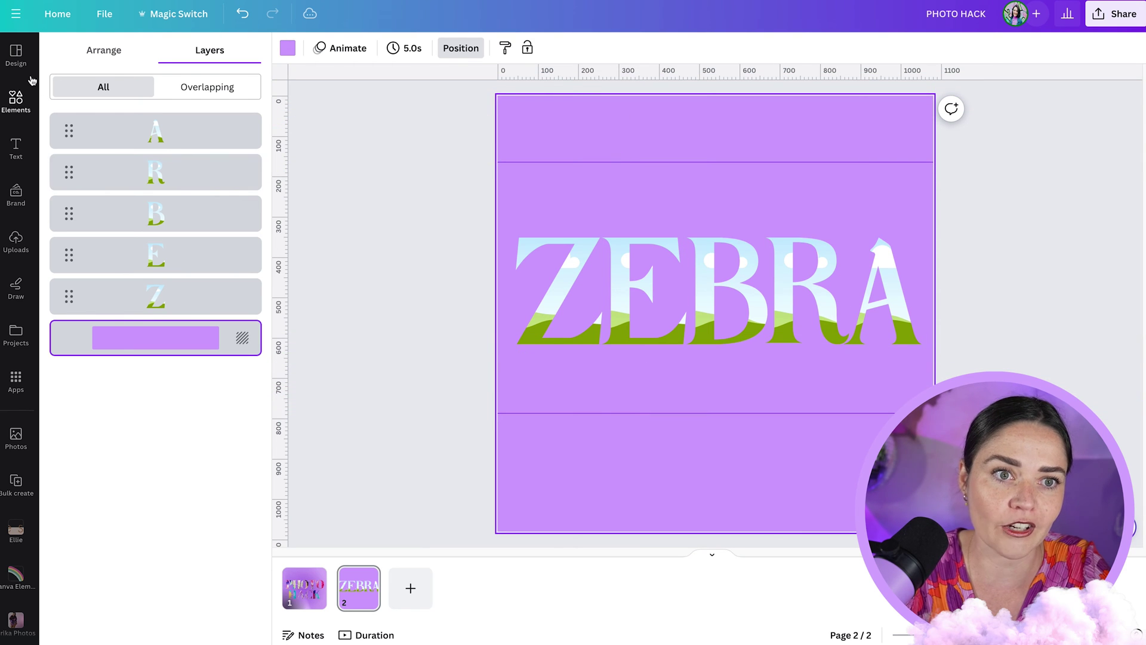
Search Elements for 'zebra' and drop the sunset zebra photo into the Z
{"action": "left_click", "coordinate": [17, 100]}
{"action": "left_click", "coordinate": [124, 55]}
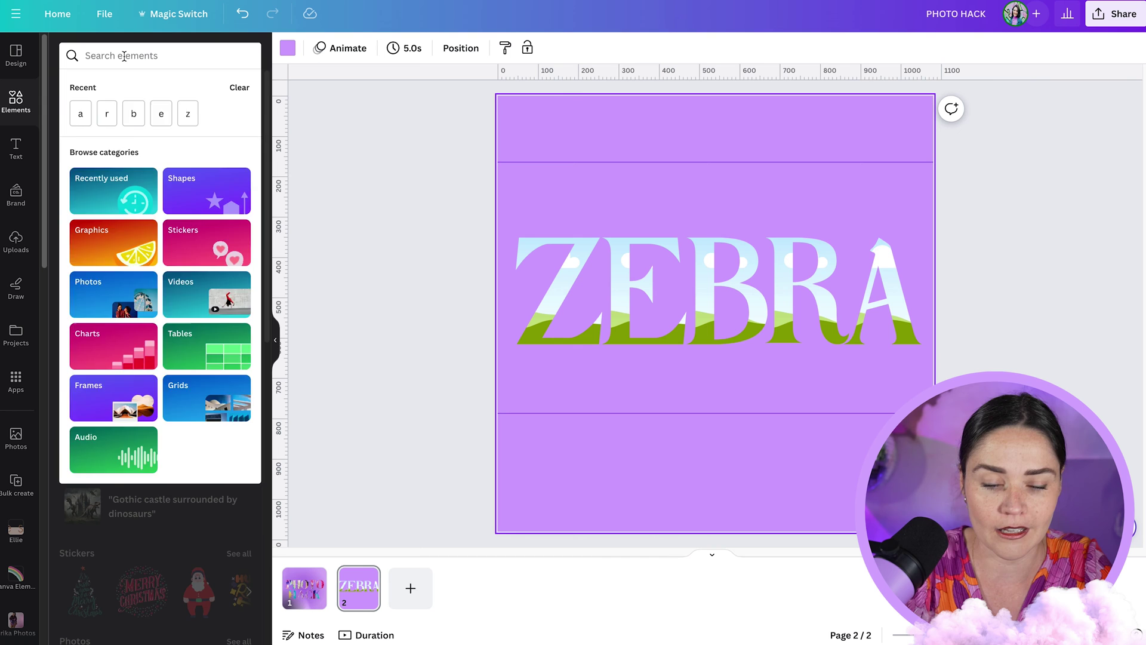
{"action": "type", "text": "zebra"}
{"action": "key", "text": "Return"}
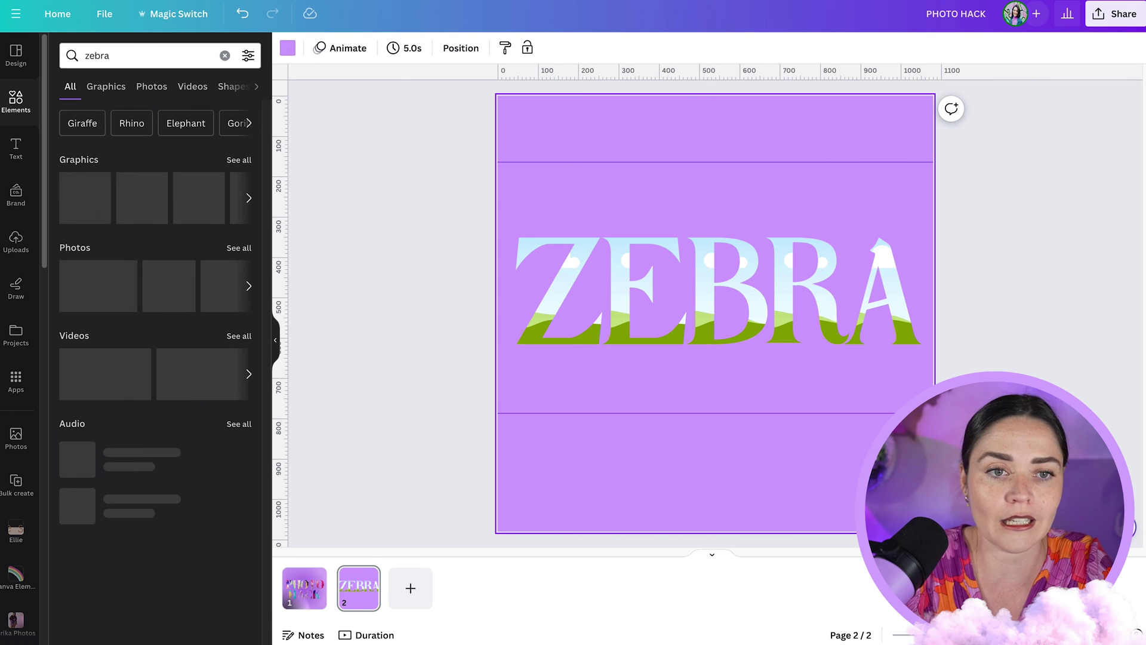
{"action": "left_click", "coordinate": [232, 250]}
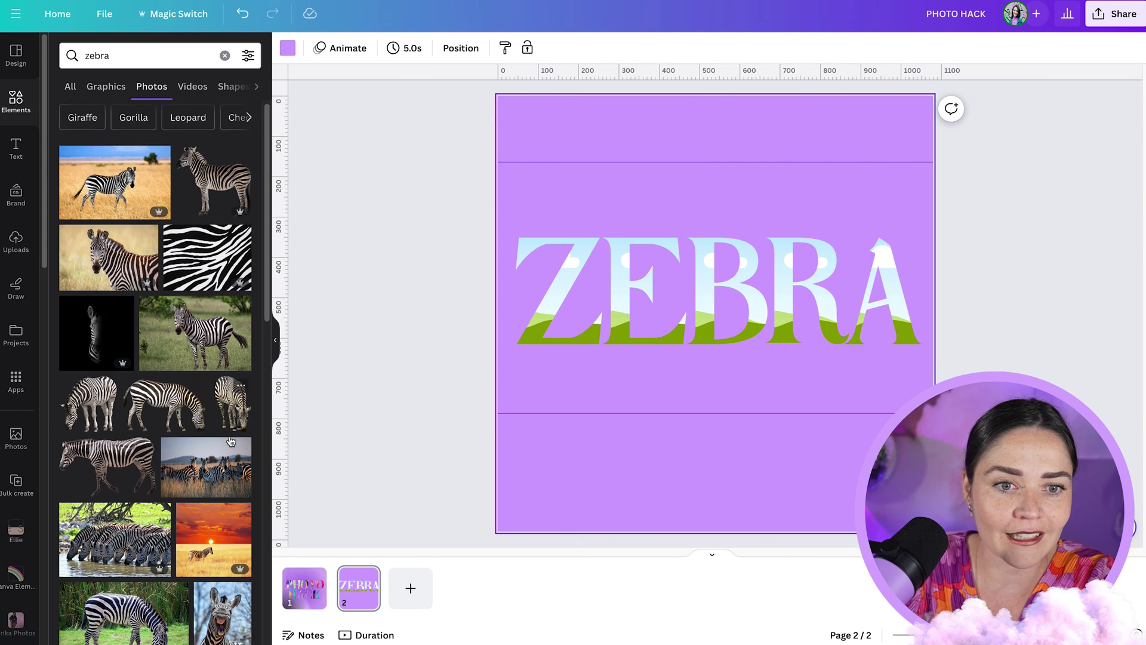
{"action": "scroll", "coordinate": [203, 326], "scroll_direction": "down", "scroll_amount": 4}
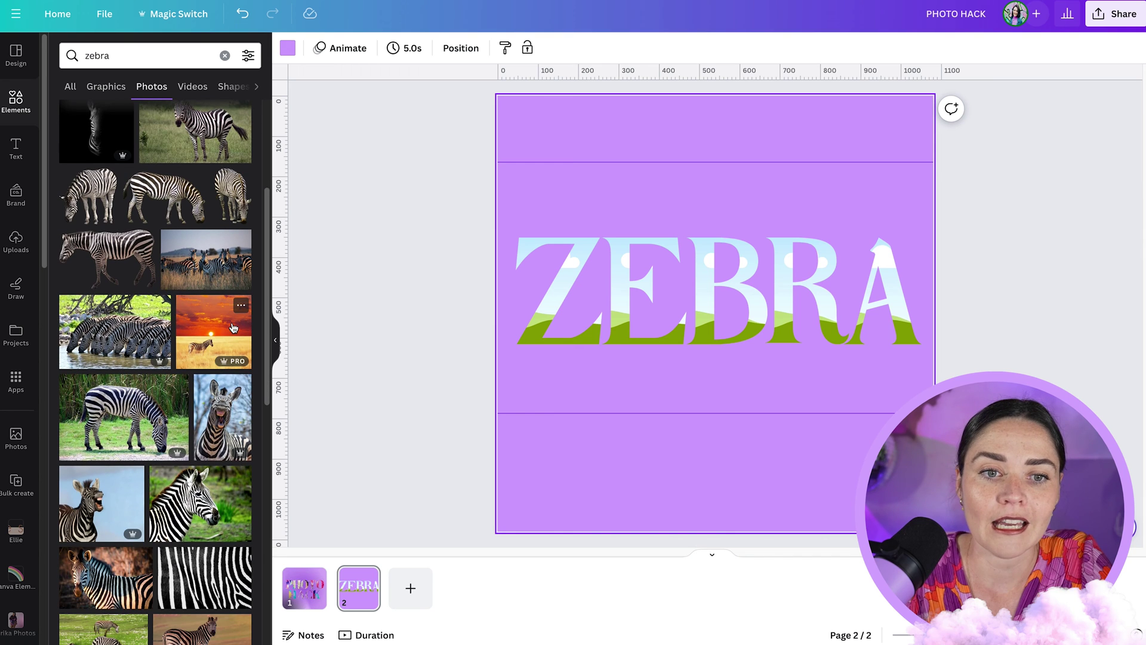
{"action": "left_click_drag", "start_coordinate": [209, 338], "coordinate": [576, 264]}
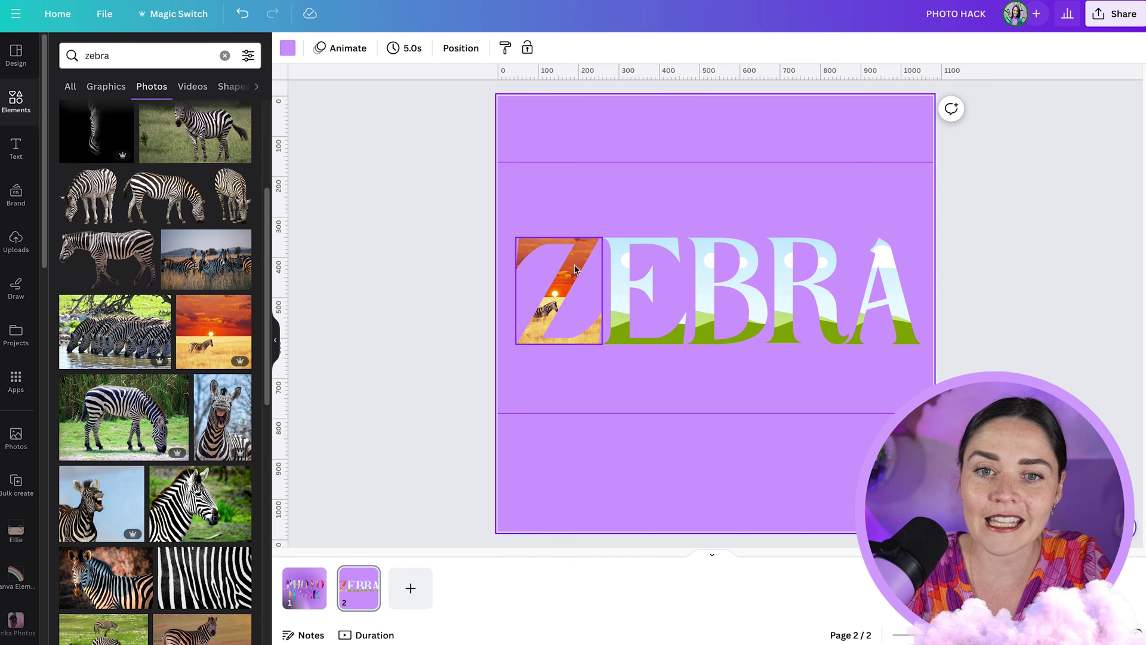
Crop into the Z's photo, enlarging it well beyond the letter and raising it
{"action": "left_click", "coordinate": [573, 263]}
{"action": "double_click", "coordinate": [576, 264]}
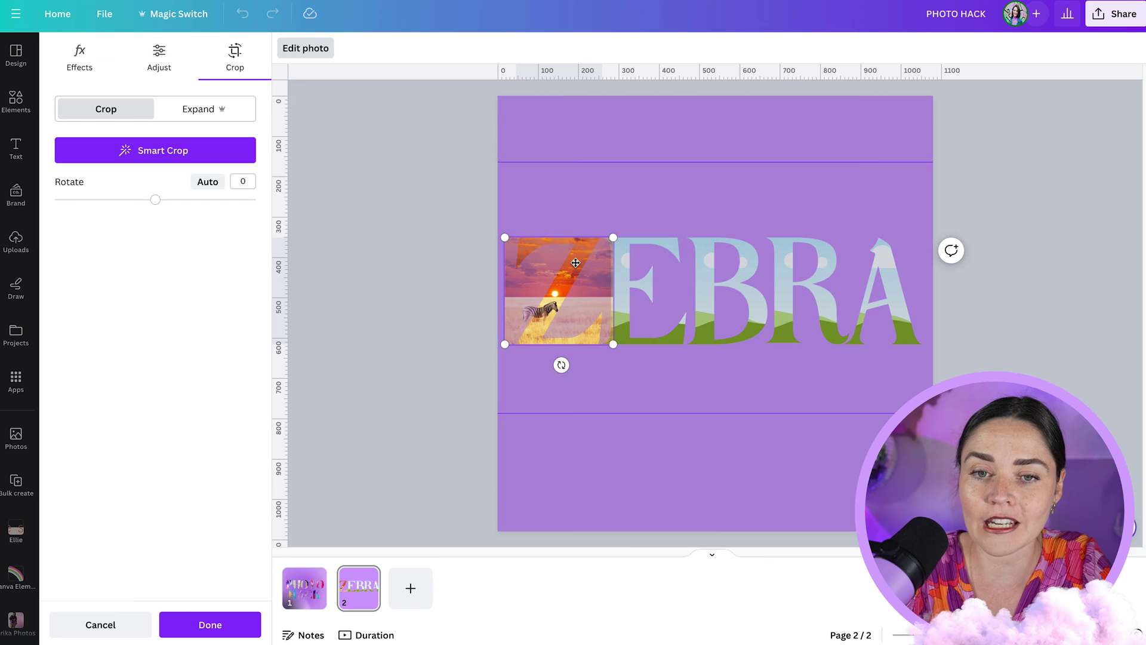
{"action": "mouse_move", "coordinate": [623, 233]}
{"action": "left_mouse_down"}
{"action": "mouse_move", "coordinate": [704, 215]}
{"action": "mouse_move", "coordinate": [615, 238]}
{"action": "left_mouse_up"}
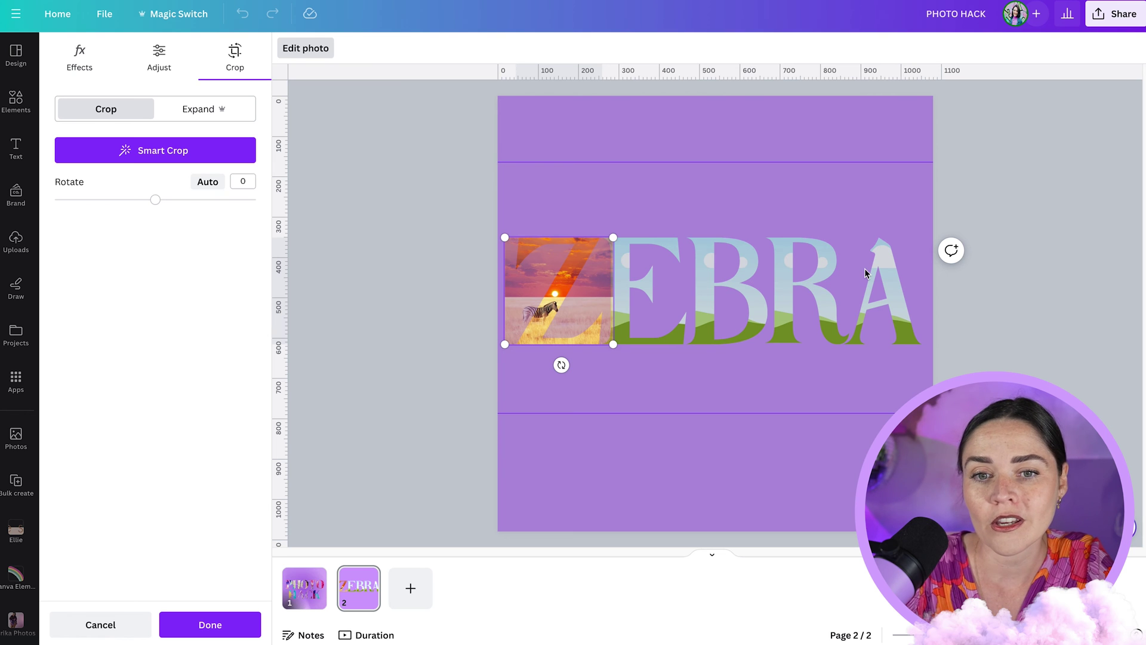
{"action": "left_click_drag", "start_coordinate": [613, 346], "coordinate": [933, 644]}
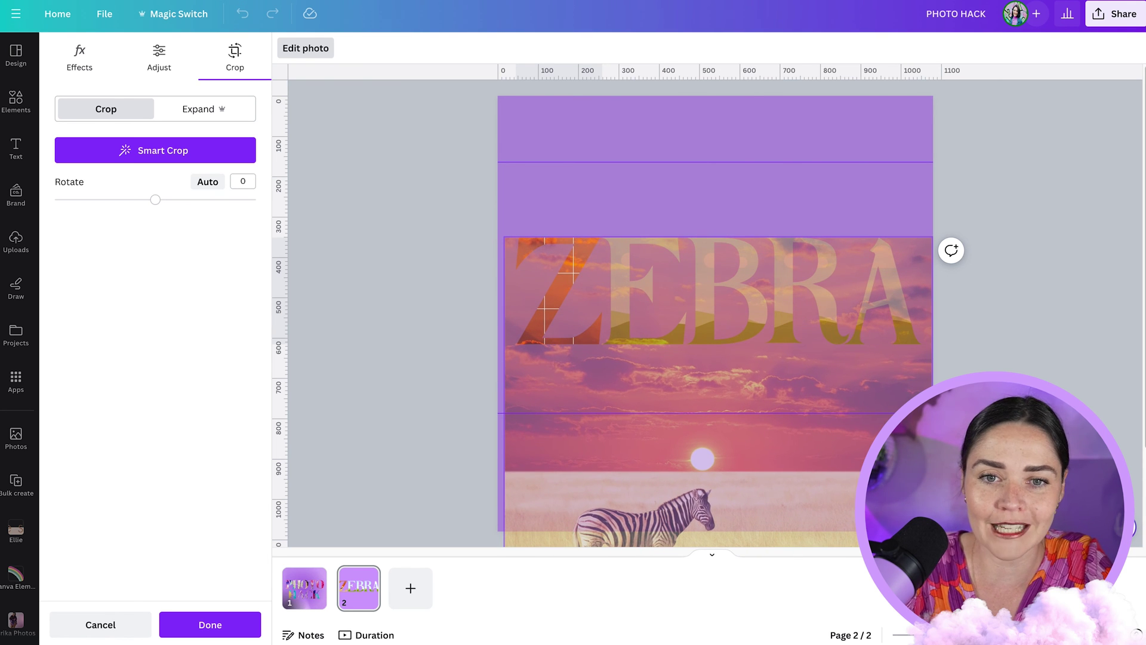
{"action": "mouse_move", "coordinate": [507, 238]}
{"action": "left_mouse_down"}
{"action": "mouse_move", "coordinate": [499, 233]}
{"action": "mouse_move", "coordinate": [521, 248]}
{"action": "left_mouse_up"}
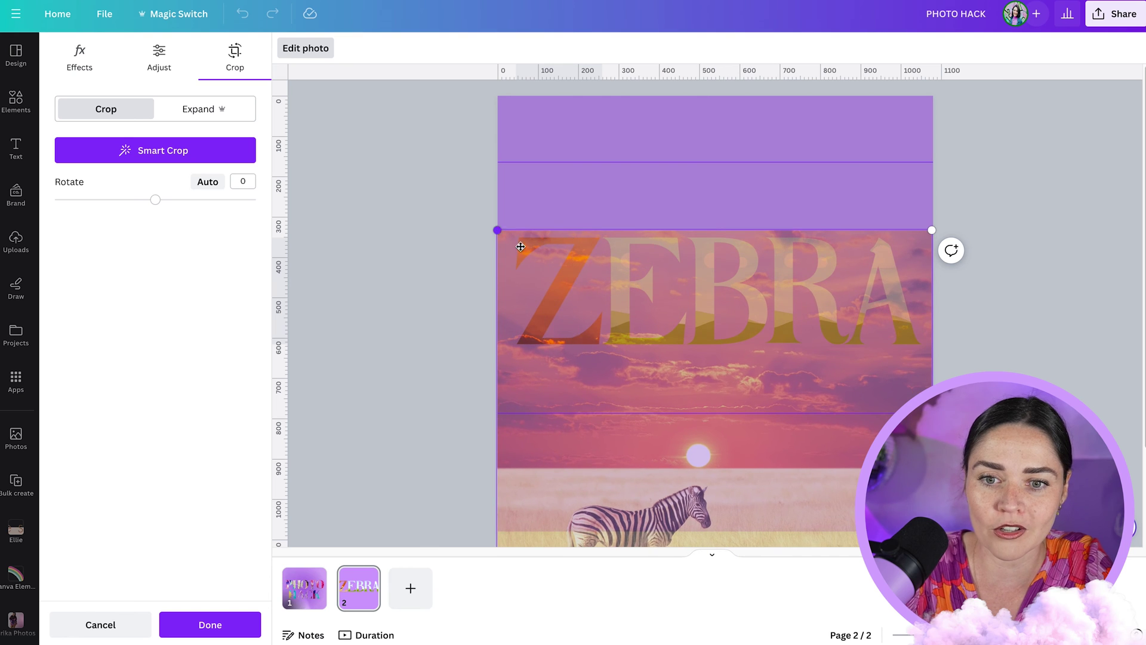
{"action": "left_click_drag", "start_coordinate": [621, 300], "coordinate": [620, 222]}
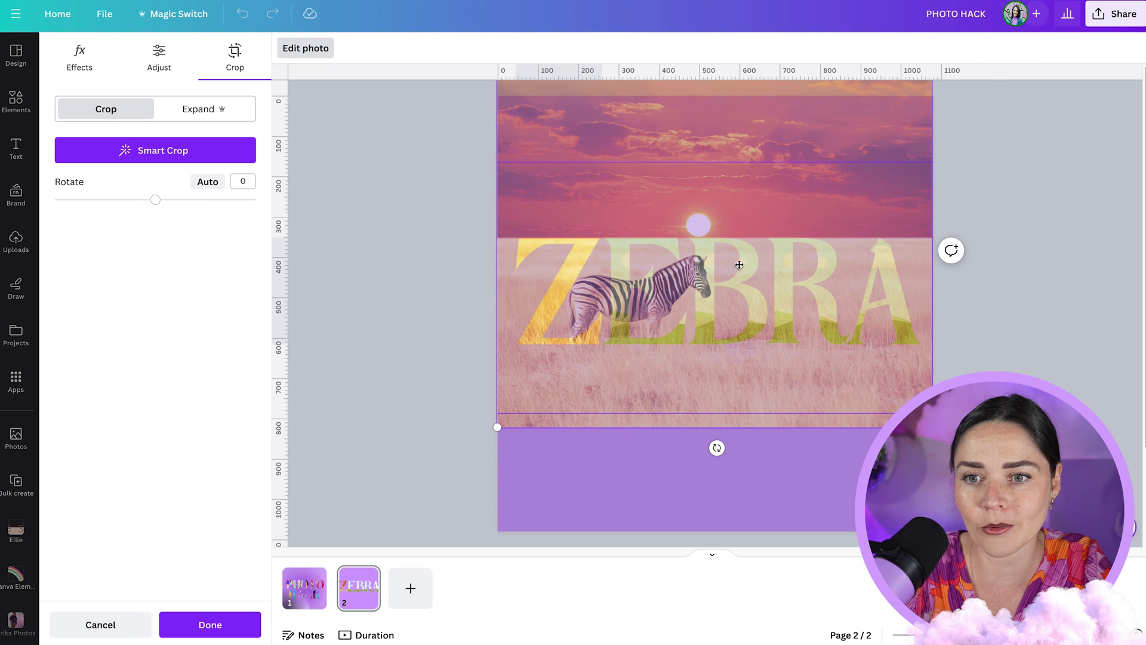
Extend the photo's bottom edge, drag away the upper guide, and apply the crop
{"action": "left_click_drag", "start_coordinate": [883, 413], "coordinate": [883, 412]}
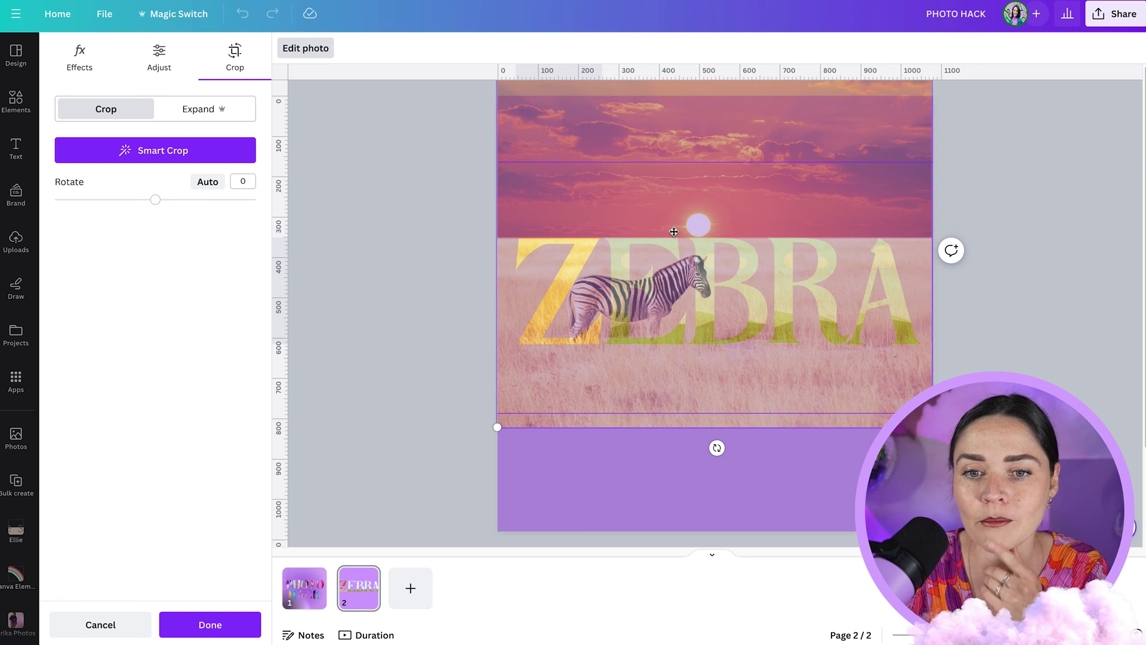
{"action": "left_click_drag", "start_coordinate": [657, 416], "coordinate": [656, 429]}
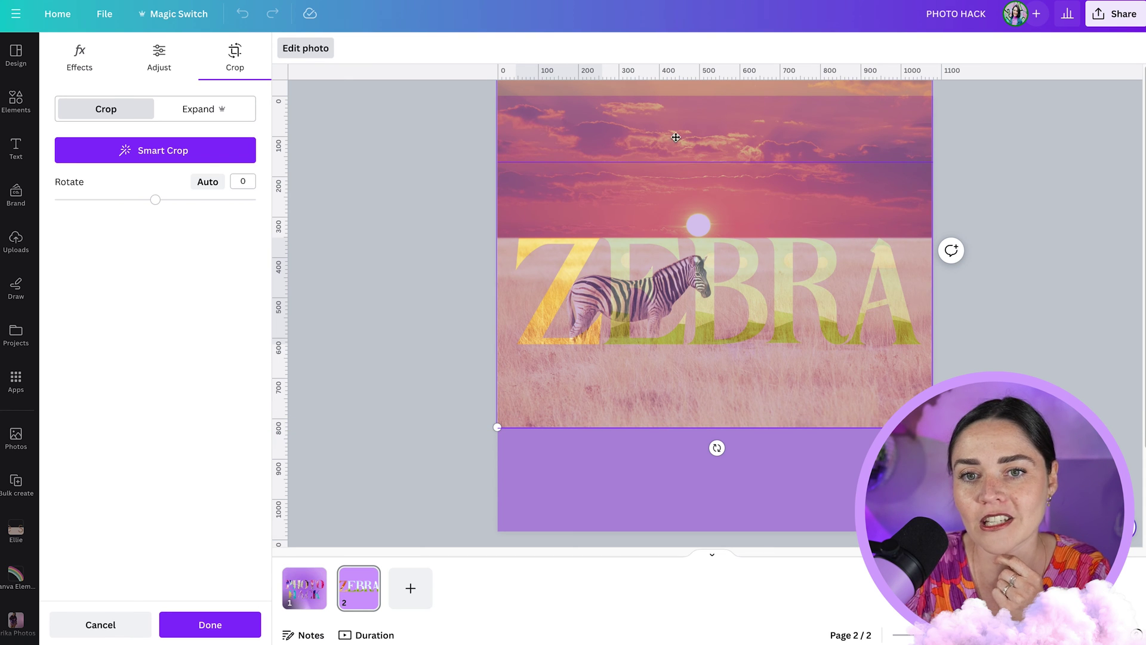
{"action": "left_click_drag", "start_coordinate": [675, 167], "coordinate": [664, 70]}
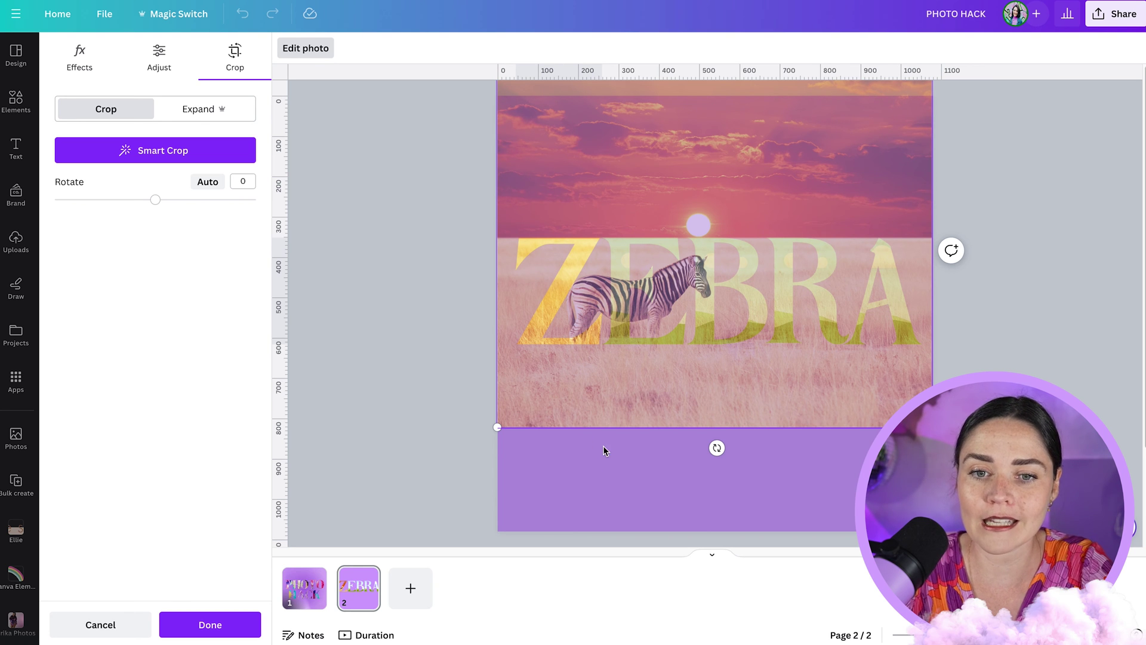
{"action": "left_click", "coordinate": [218, 627]}
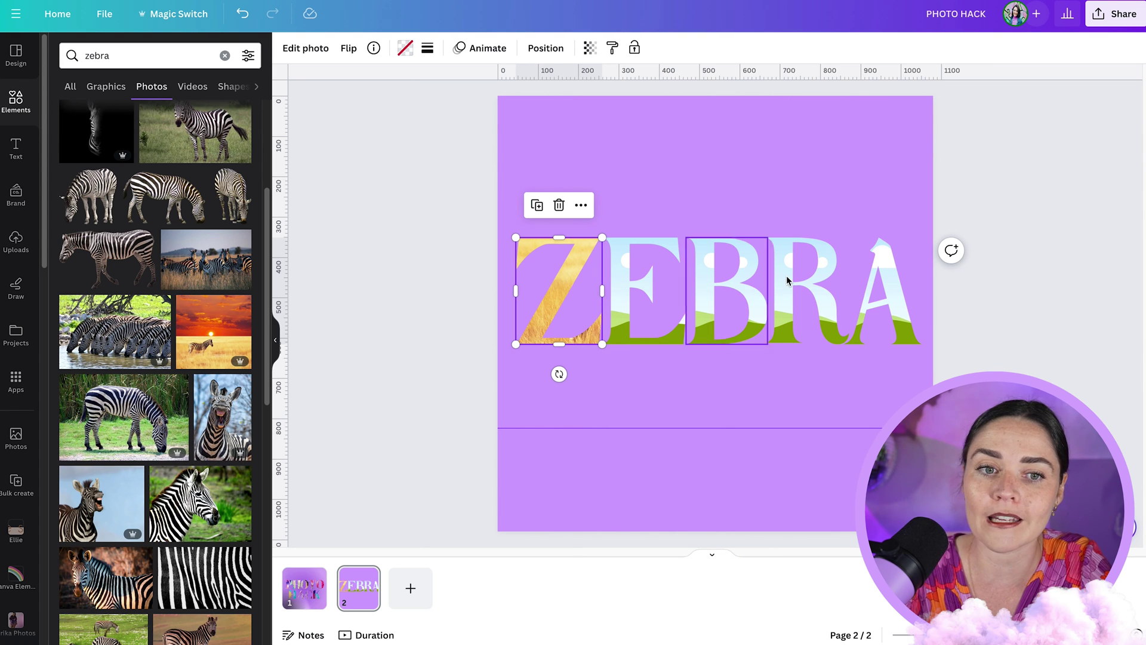
Drop the sunset zebra photo into the letters, then enlarge and raise the E's photo to line up with the Z
{"action": "left_click_drag", "start_coordinate": [227, 337], "coordinate": [516, 173]}
{"action": "double_click", "coordinate": [621, 287]}
{"action": "left_click_drag", "start_coordinate": [702, 338], "coordinate": [934, 578]}
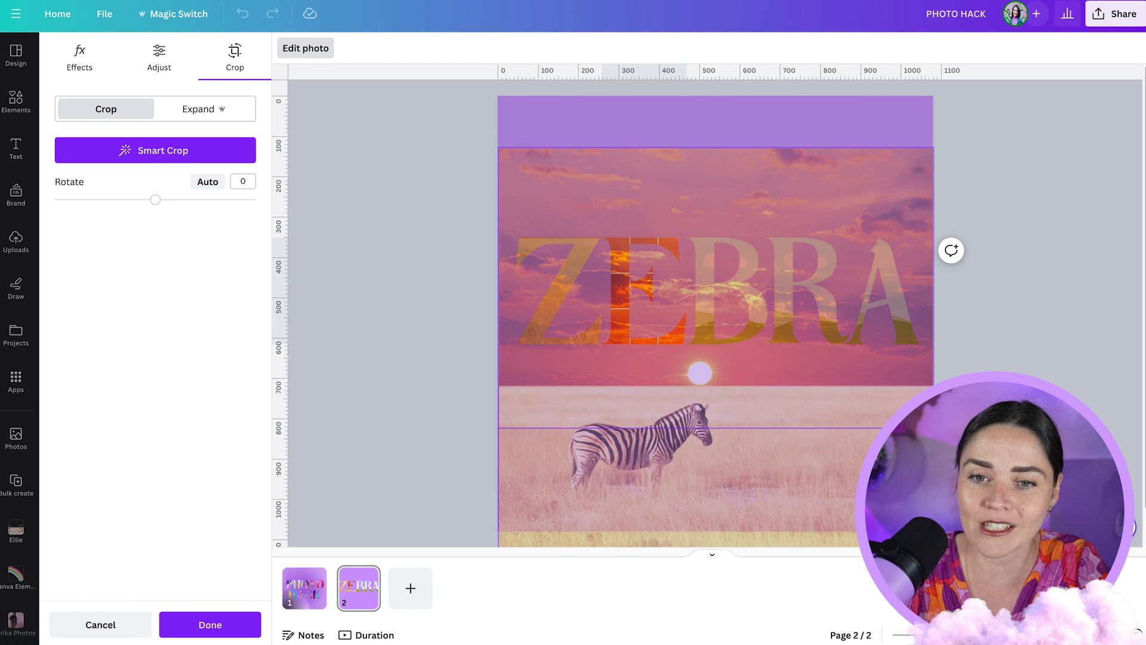
{"action": "left_click_drag", "start_coordinate": [753, 501], "coordinate": [753, 346]}
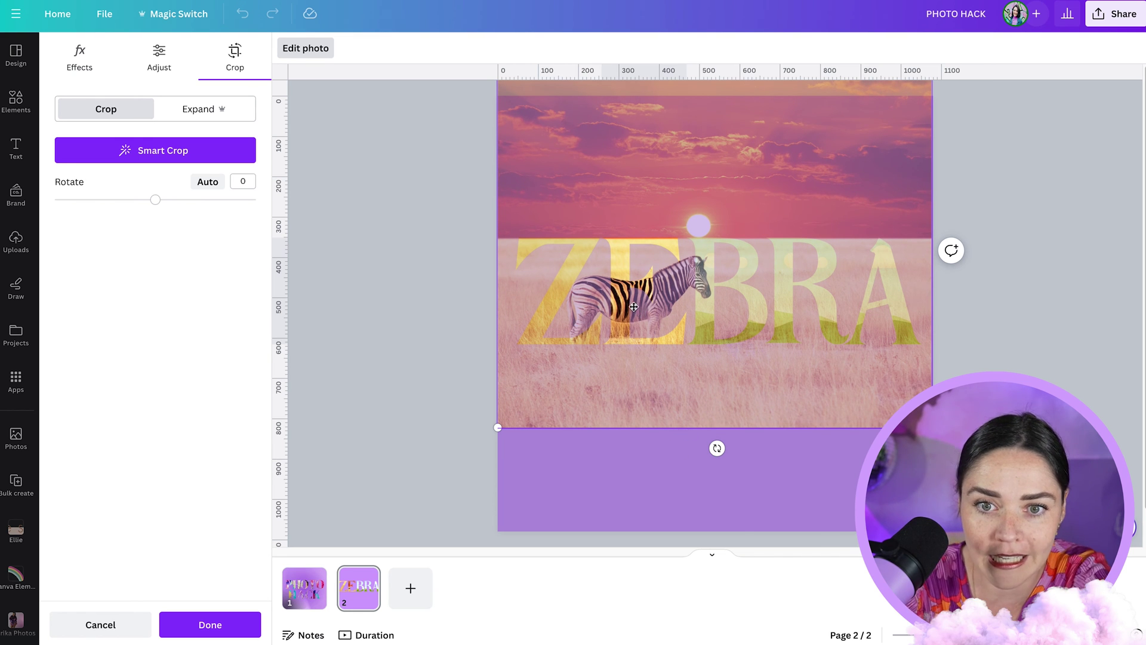
{"action": "scroll", "coordinate": [633, 306], "scroll_direction": "up", "scroll_amount": 5}
{"action": "scroll", "coordinate": [560, 299], "scroll_direction": "down", "scroll_amount": 3}
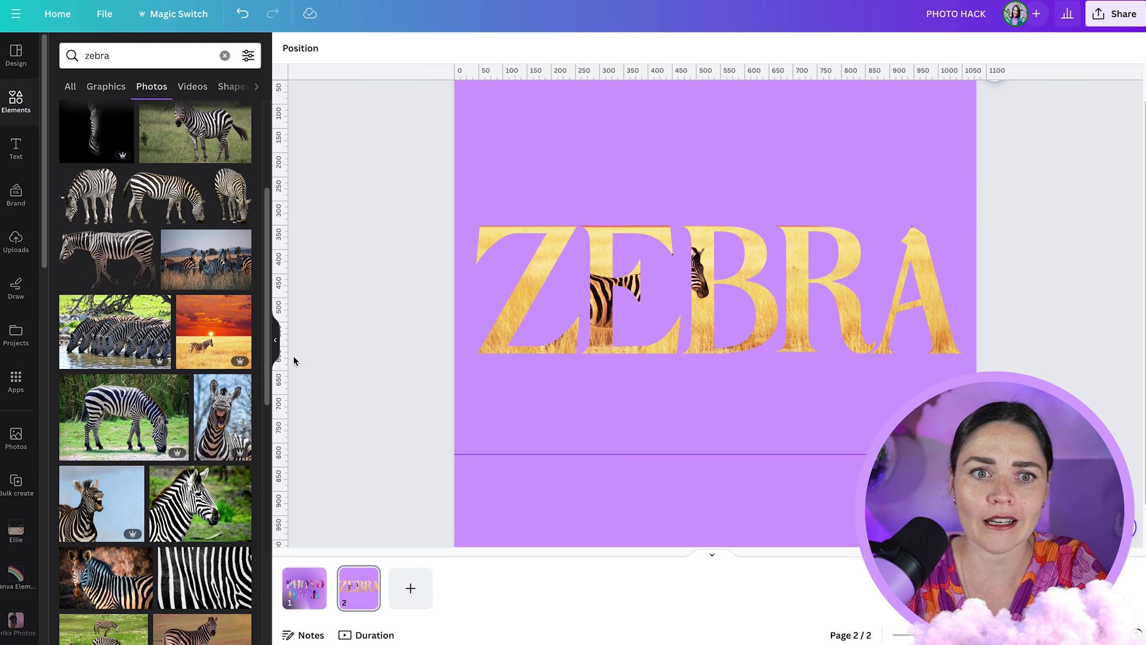
{"action": "key", "text": "ctrl+z"}
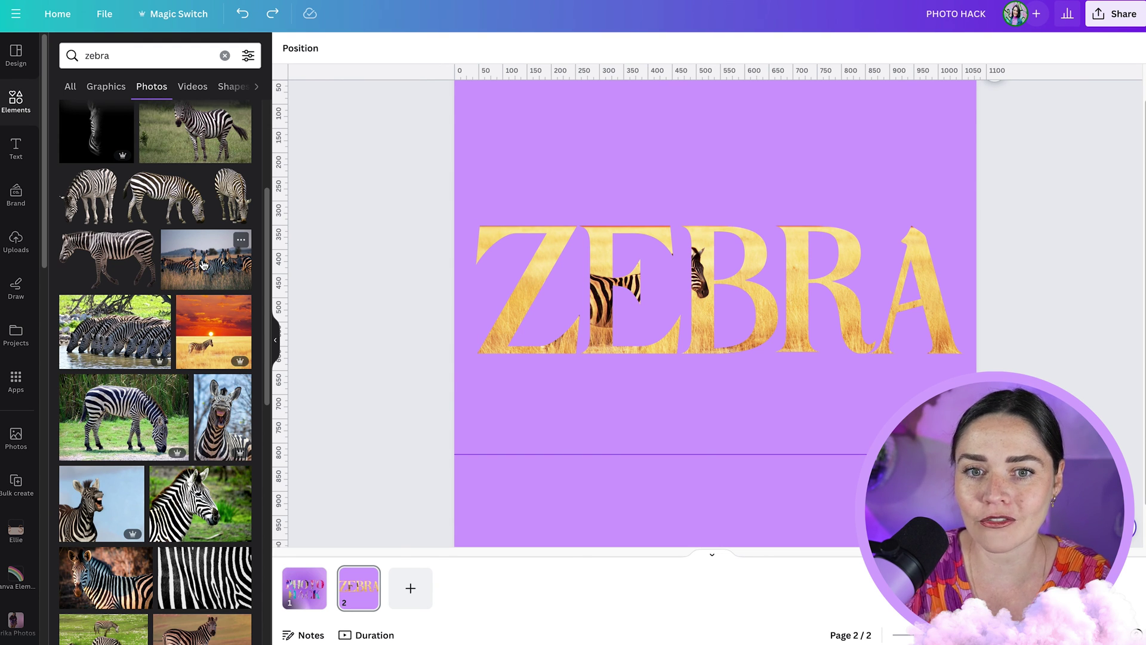
{"action": "left_click_drag", "start_coordinate": [203, 265], "coordinate": [537, 279]}
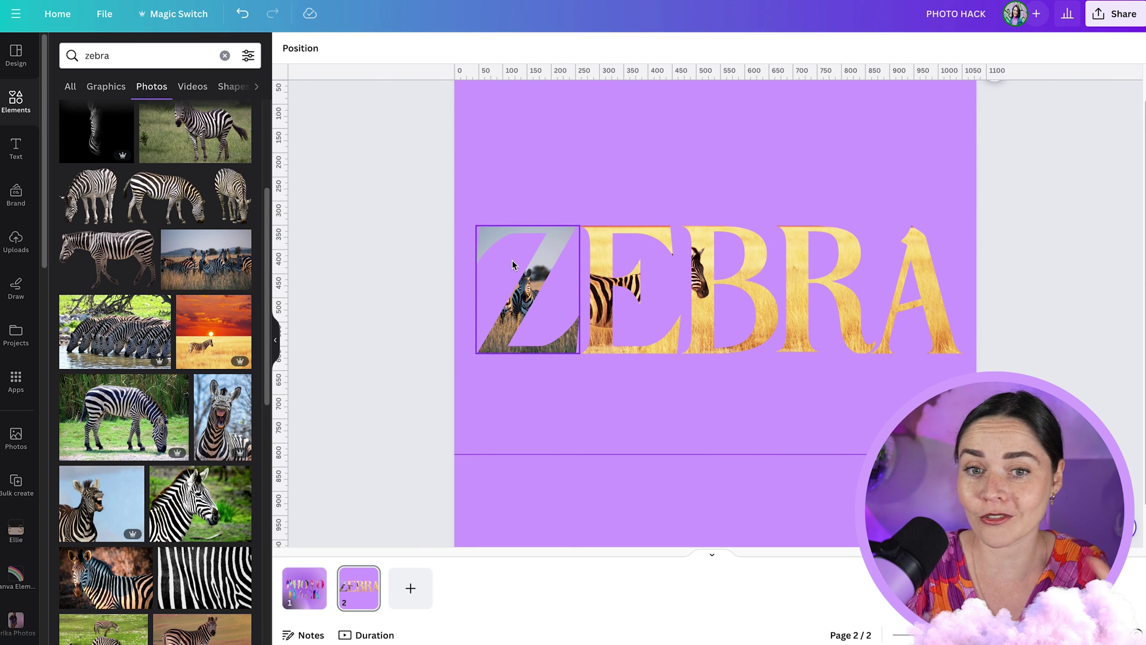
{"action": "left_click", "coordinate": [513, 264]}
{"action": "double_click", "coordinate": [545, 274]}
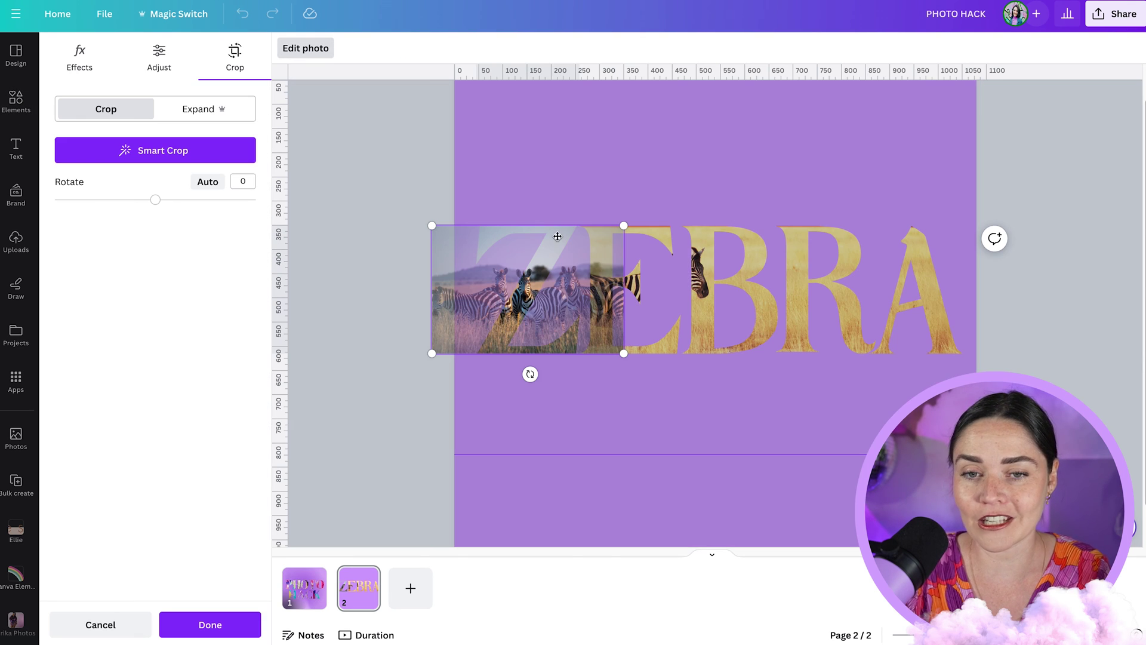
{"action": "left_click_drag", "start_coordinate": [624, 225], "coordinate": [1062, 130]}
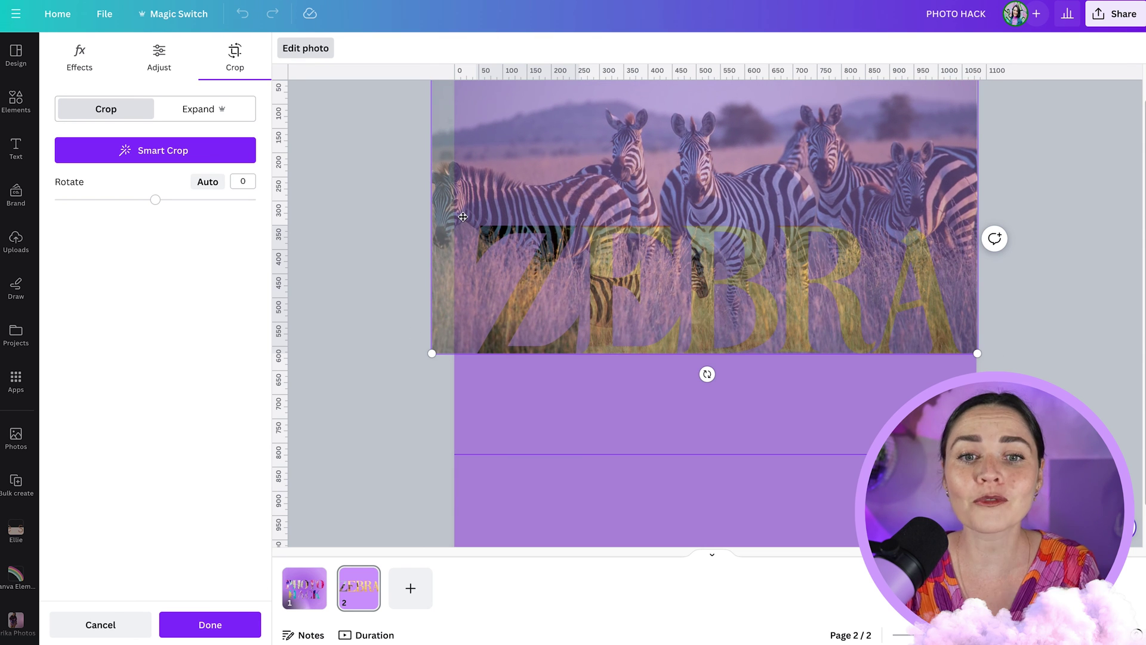
{"action": "left_click", "coordinate": [508, 411]}
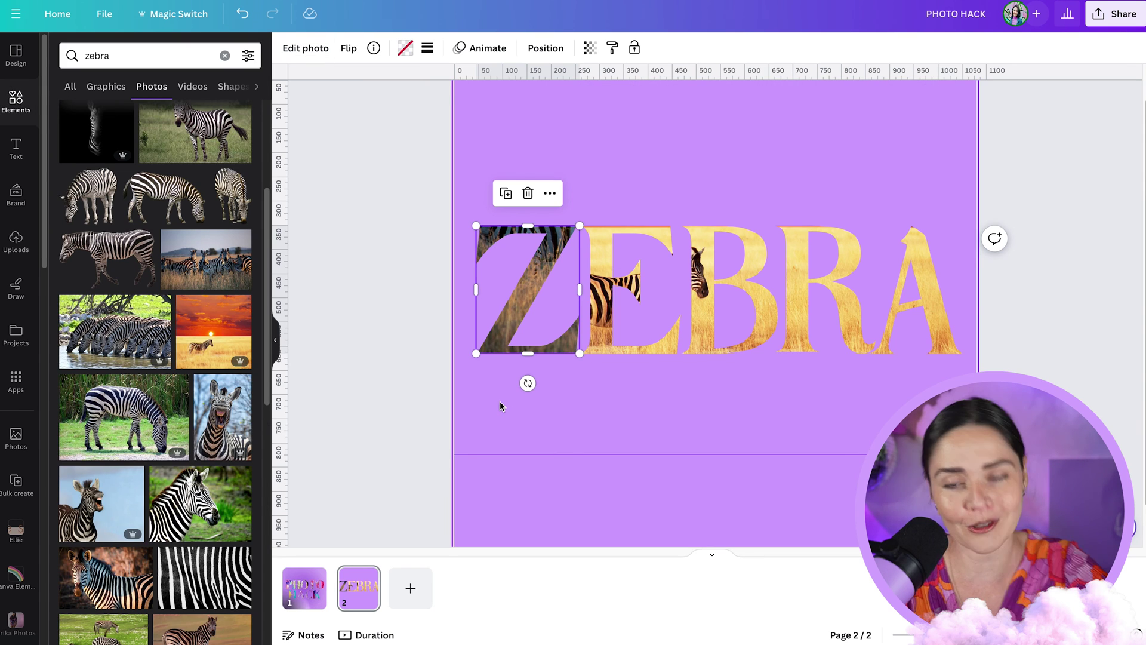
{"action": "key", "text": "ctrl+z"}
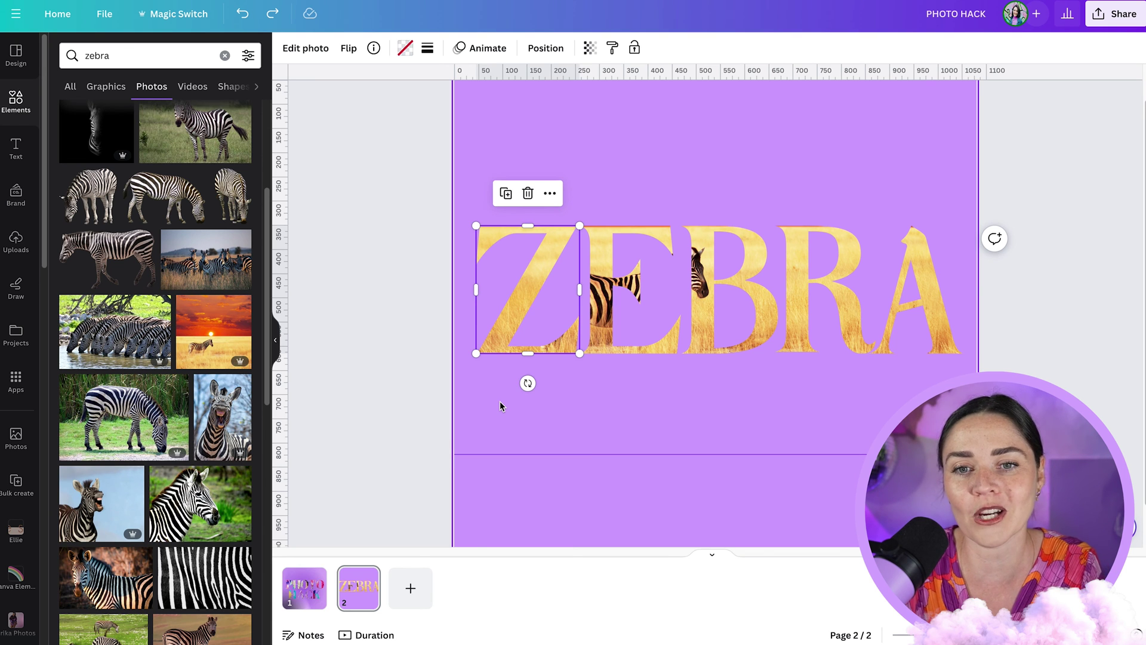
Set the page background to a White Deer pink, also trying a deeper coral pink
{"action": "left_click", "coordinate": [625, 364]}
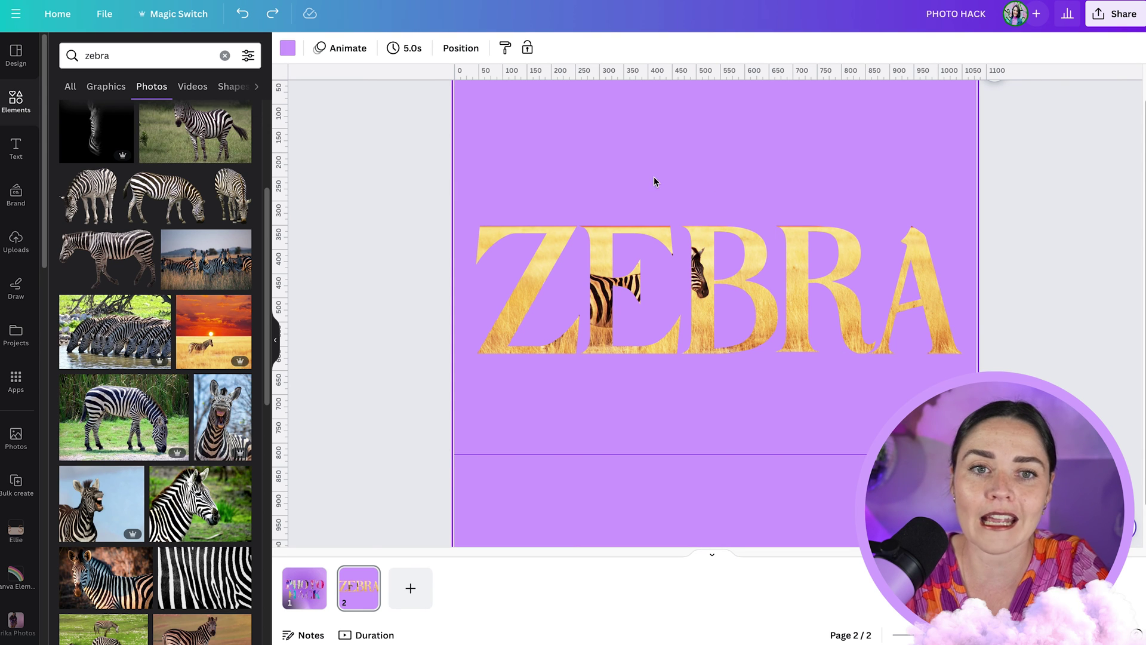
{"action": "left_click", "coordinate": [287, 48]}
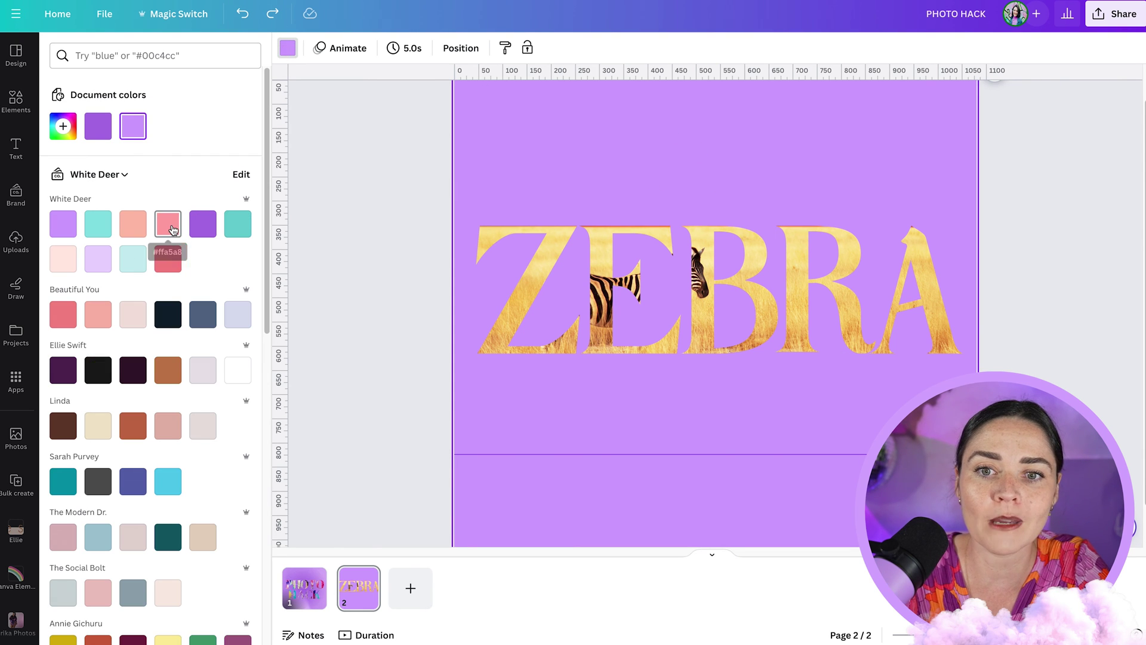
{"action": "left_click", "coordinate": [170, 228]}
{"action": "left_click", "coordinate": [168, 259]}
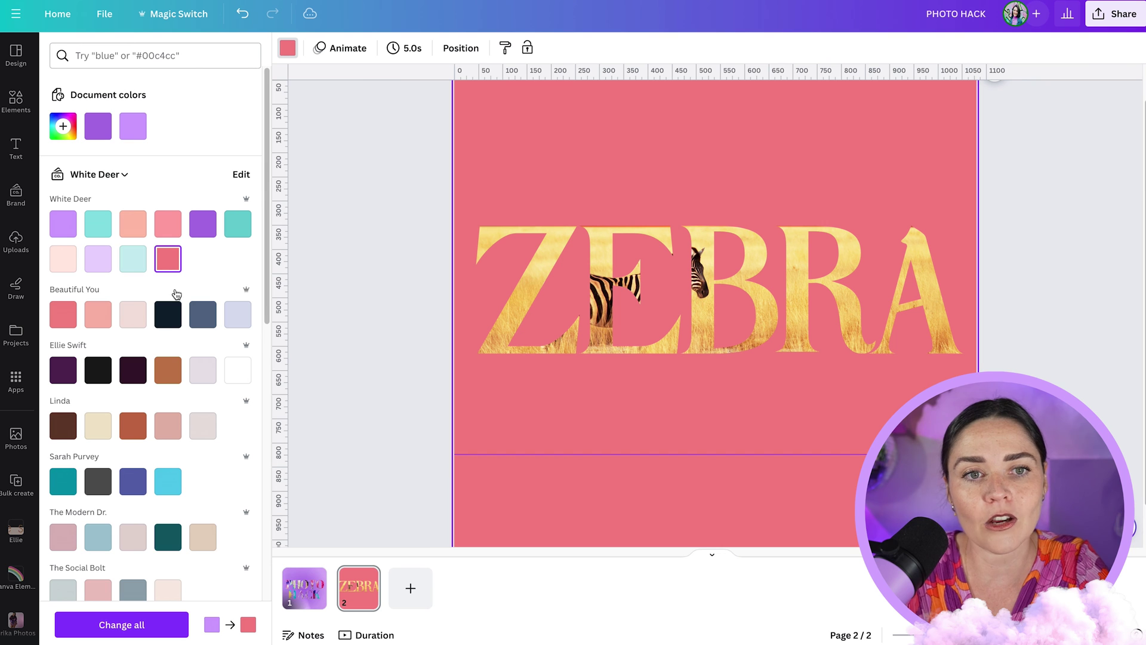
Try an orange background sampled from the letter E, then undo back to pink
{"action": "left_click", "coordinate": [63, 126]}
{"action": "left_click", "coordinate": [228, 290]}
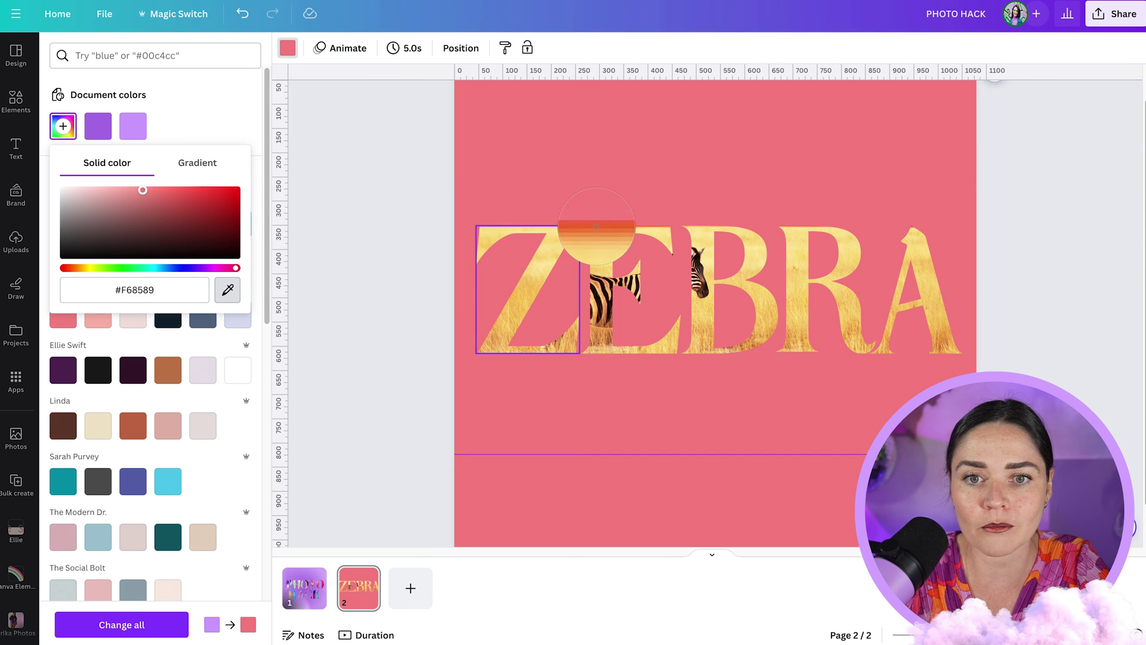
{"action": "left_click", "coordinate": [596, 229]}
{"action": "left_click", "coordinate": [365, 241]}
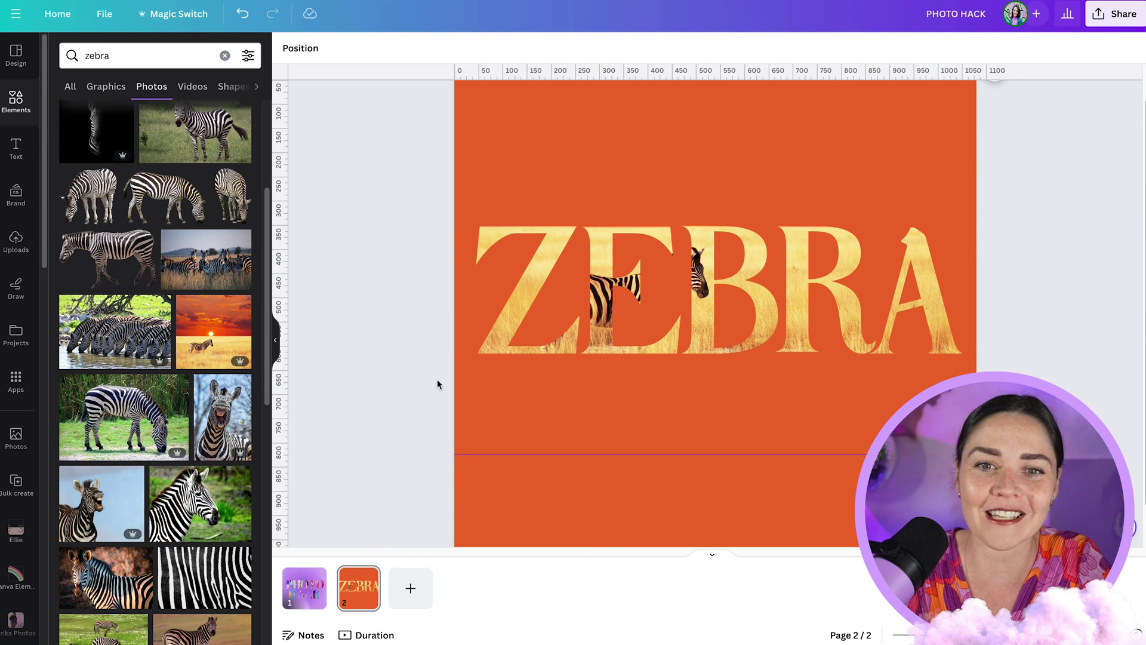
{"action": "key", "text": "ctrl+z"}
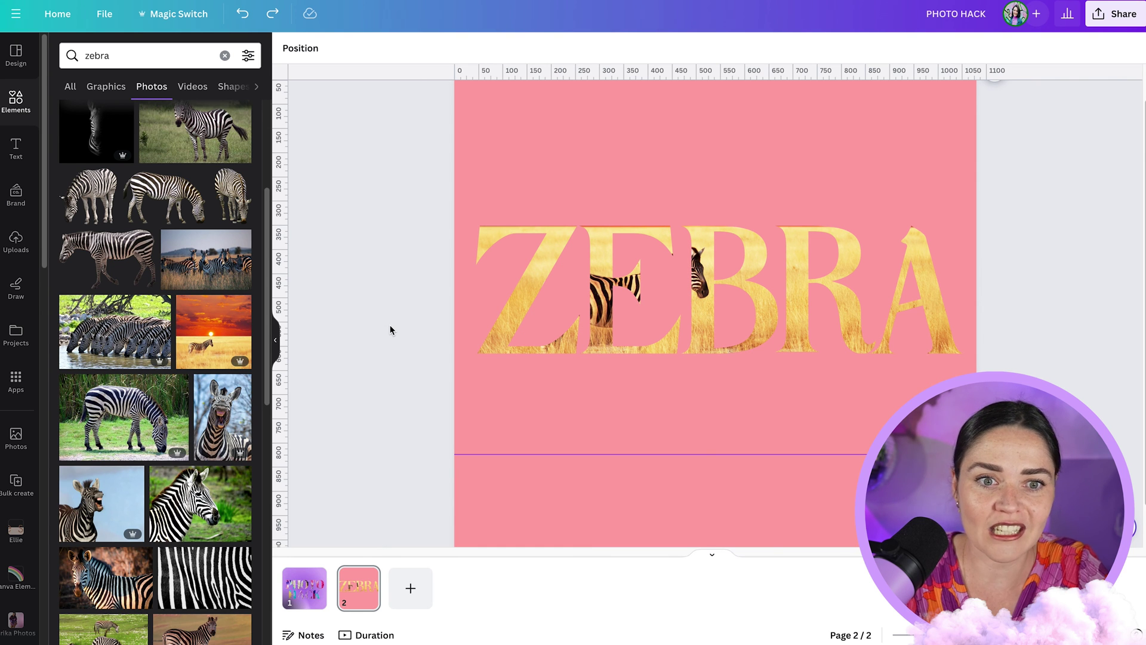
Add the sunset zebra photo to the page, testing a move and fade before reverting
{"action": "left_click", "coordinate": [232, 336]}
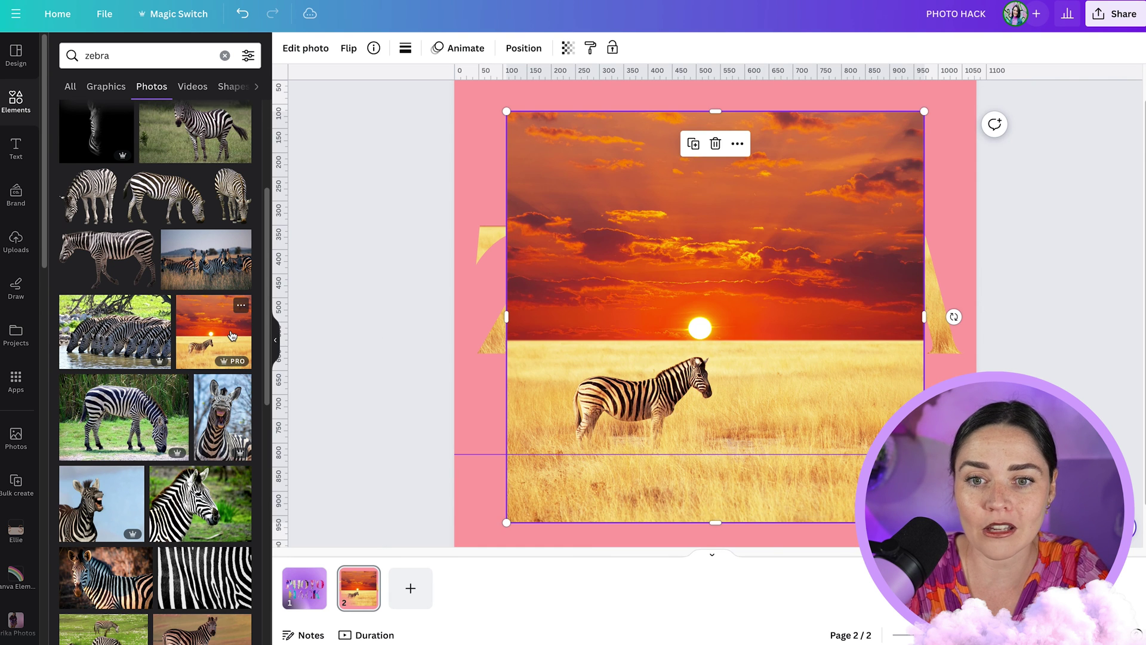
{"action": "left_click_drag", "start_coordinate": [616, 309], "coordinate": [566, 302]}
{"action": "key", "text": "ctrl+z"}
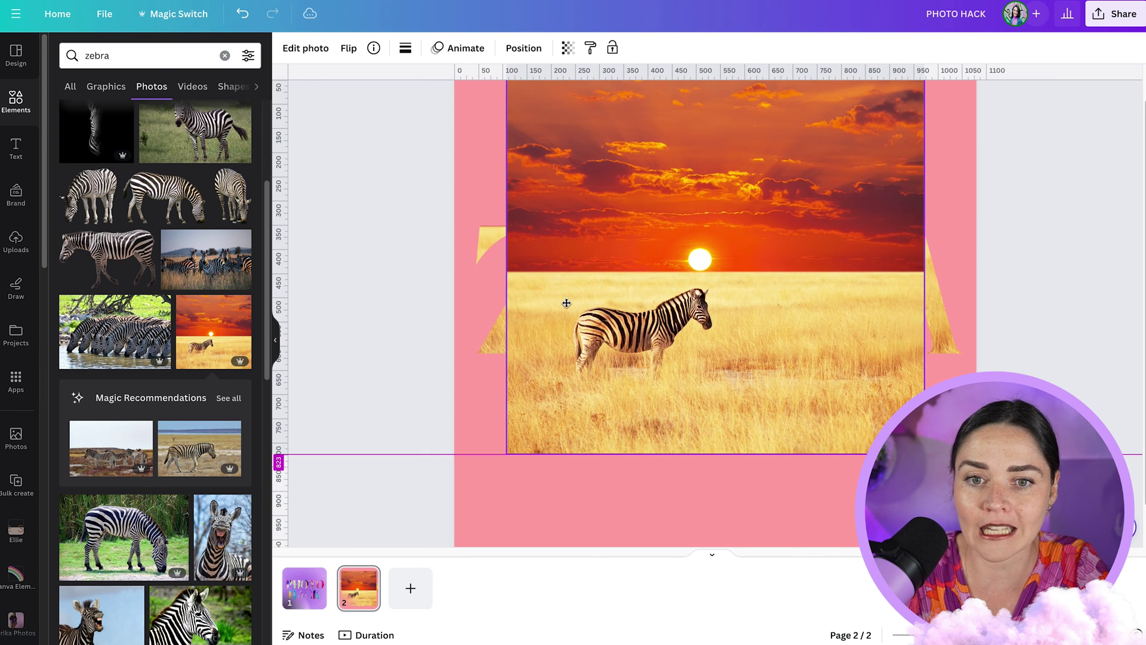
{"action": "key", "text": "ctrl+shift+z"}
{"action": "key", "text": "5"}
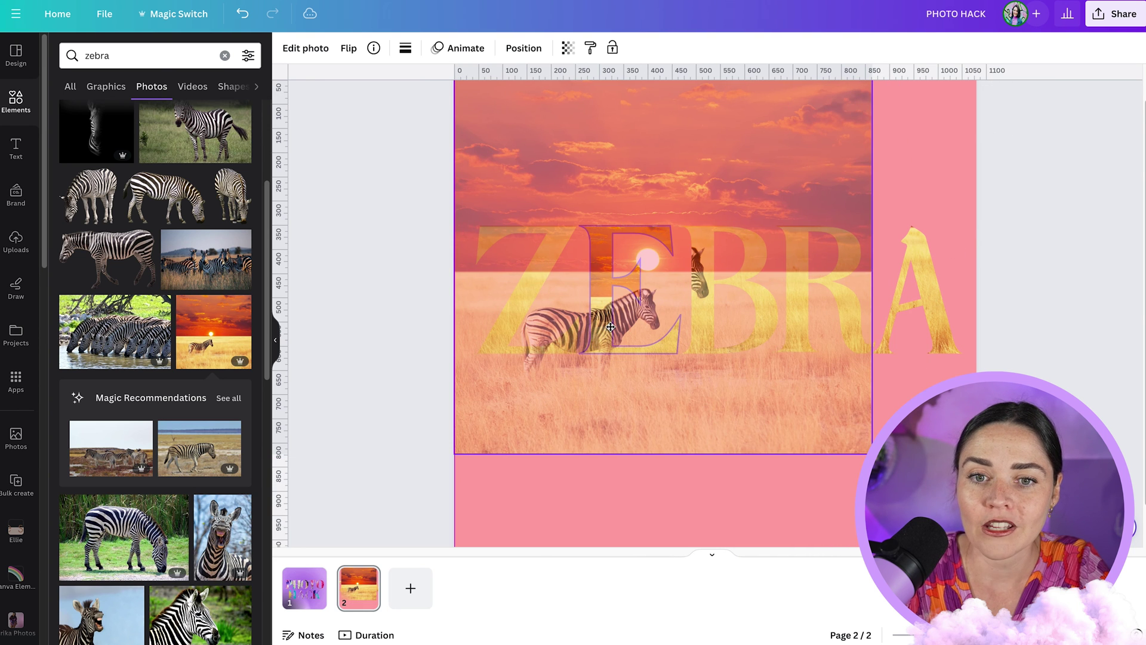
{"action": "key", "text": "ctrl+z"}
{"action": "key", "text": "ctrl+shift+z"}
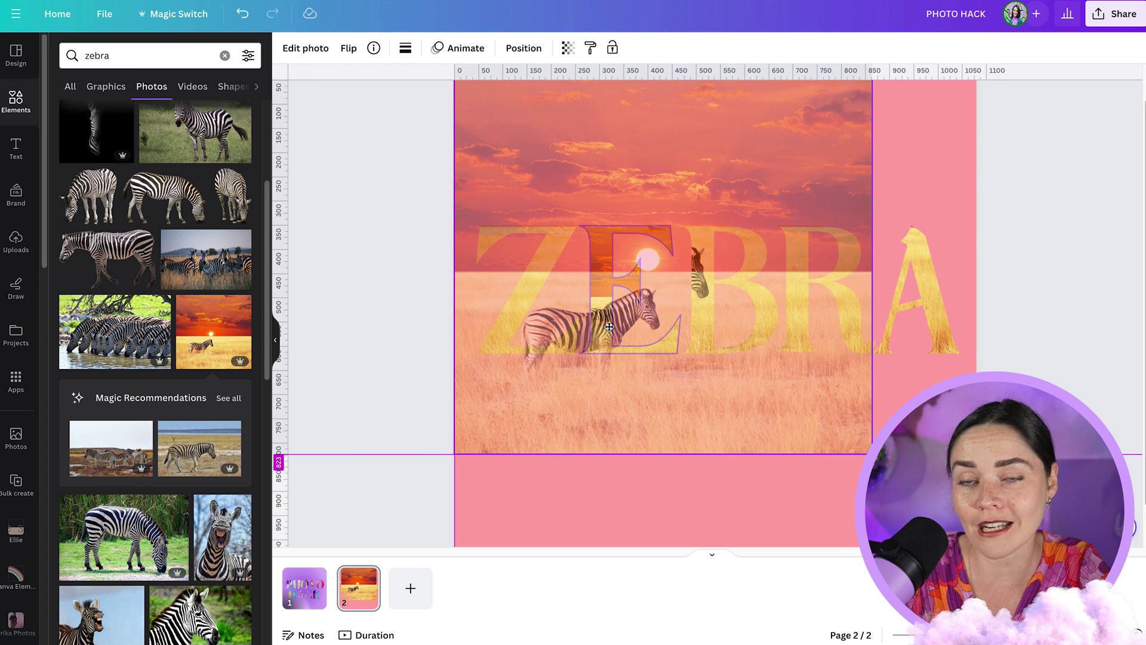
{"action": "key", "text": "ctrl+z"}
{"action": "key", "text": "ctrl+z"}
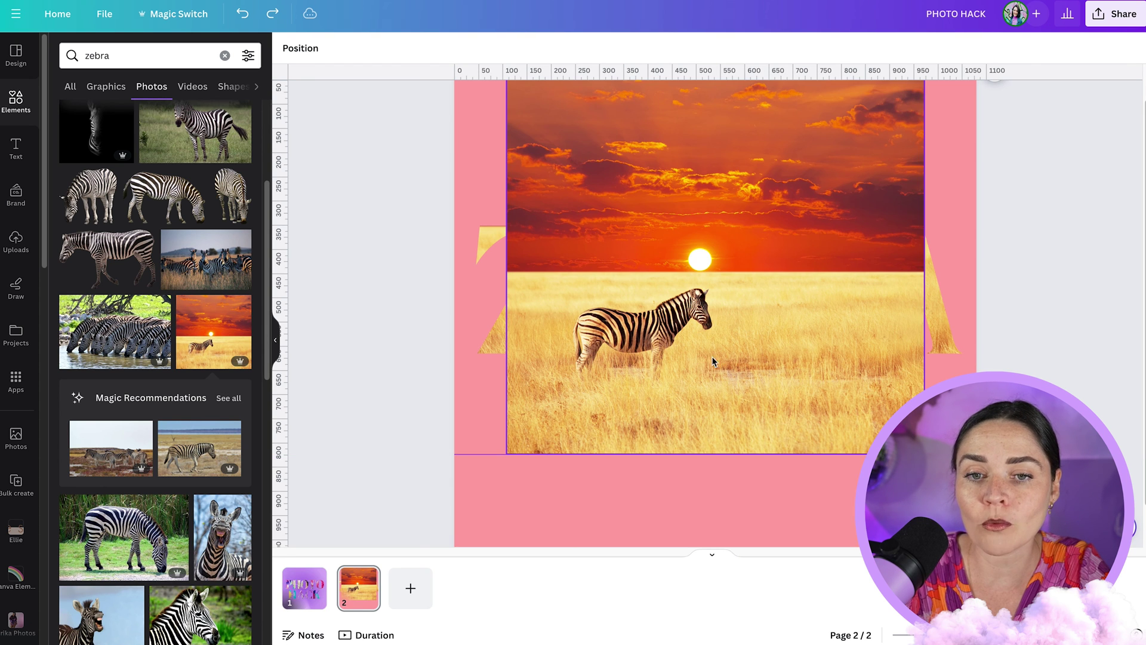
Place the photo at the page's top-left and stretch it across the full page width
{"action": "left_click_drag", "start_coordinate": [669, 380], "coordinate": [618, 376]}
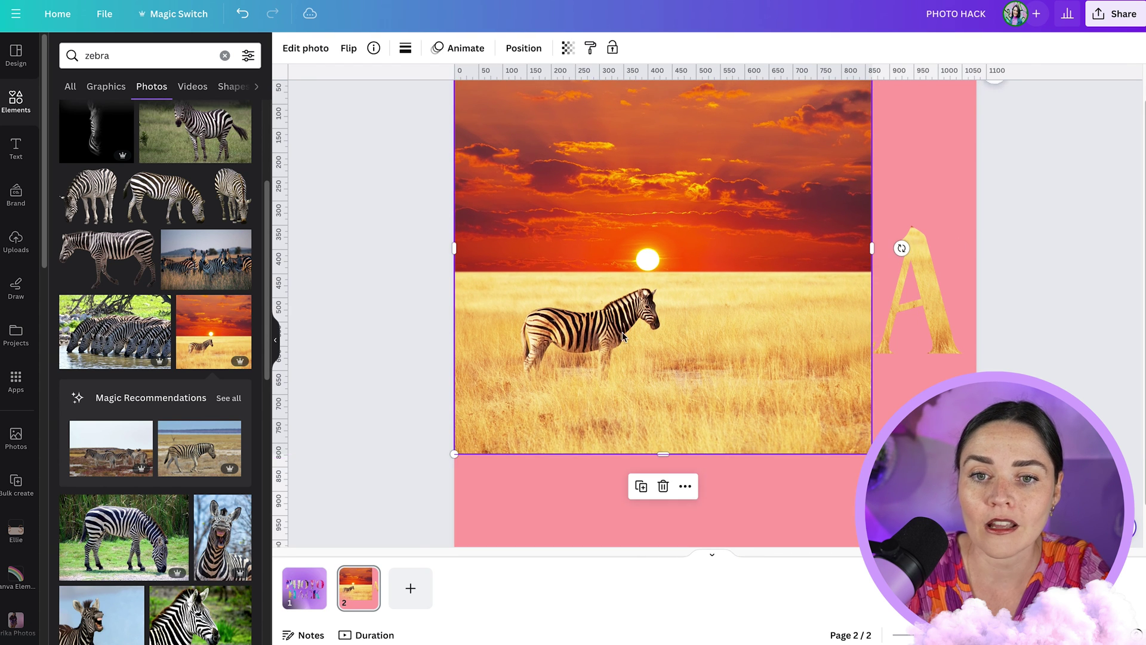
{"action": "left_click_drag", "start_coordinate": [622, 332], "coordinate": [639, 302]}
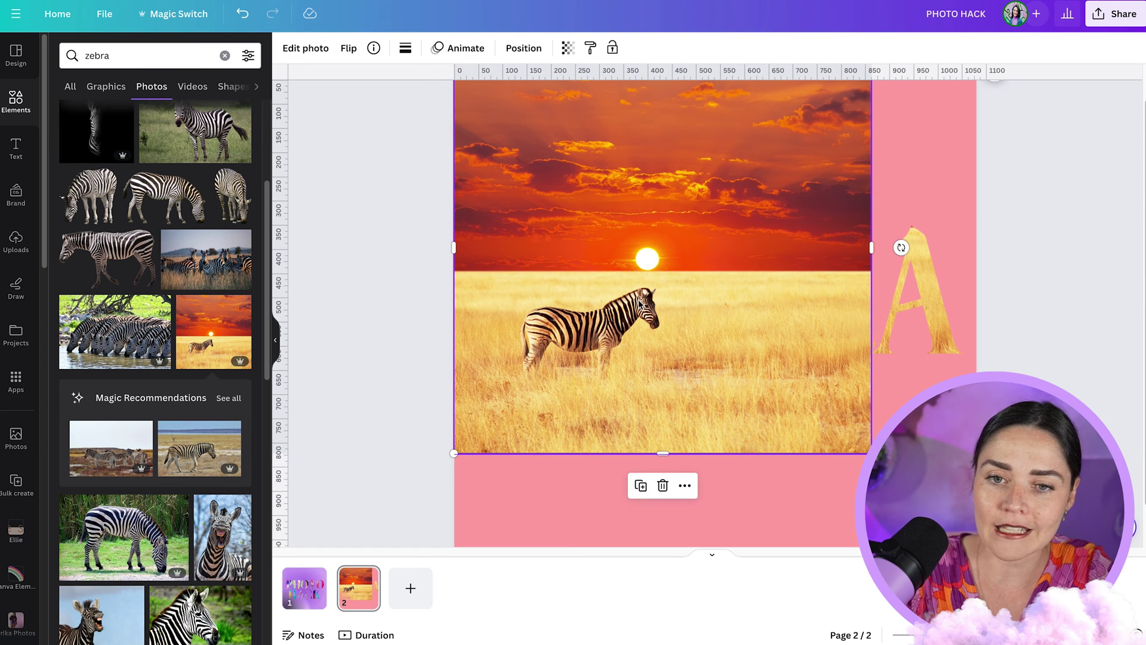
{"action": "scroll", "coordinate": [638, 301], "scroll_direction": "down", "scroll_amount": 3}
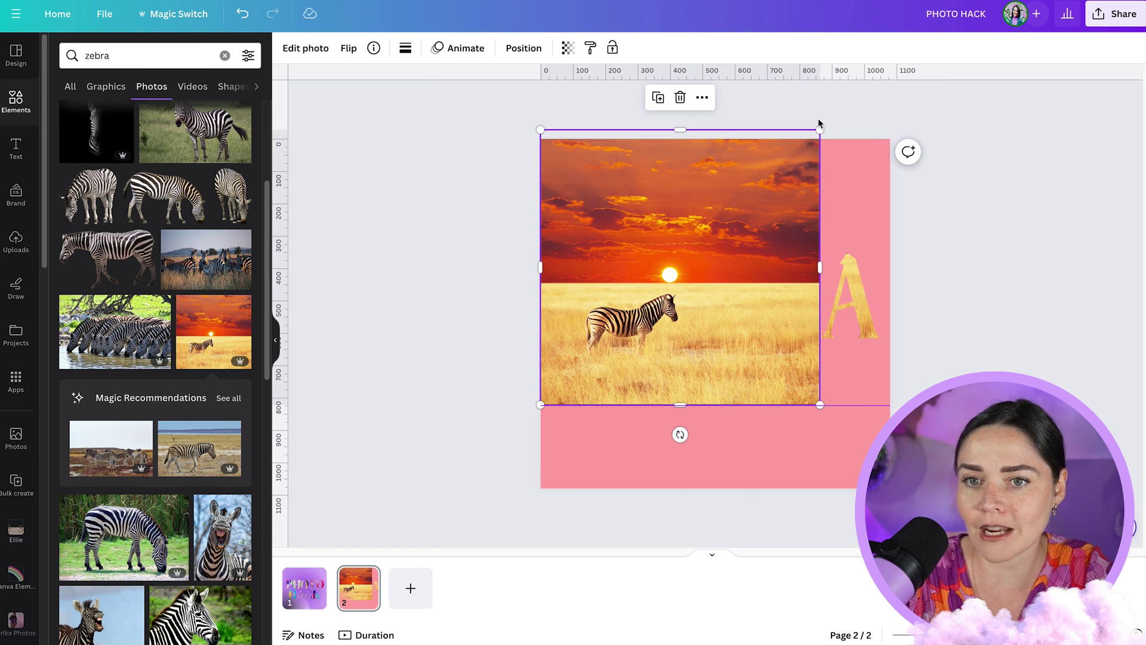
{"action": "left_click_drag", "start_coordinate": [820, 128], "coordinate": [921, 97]}
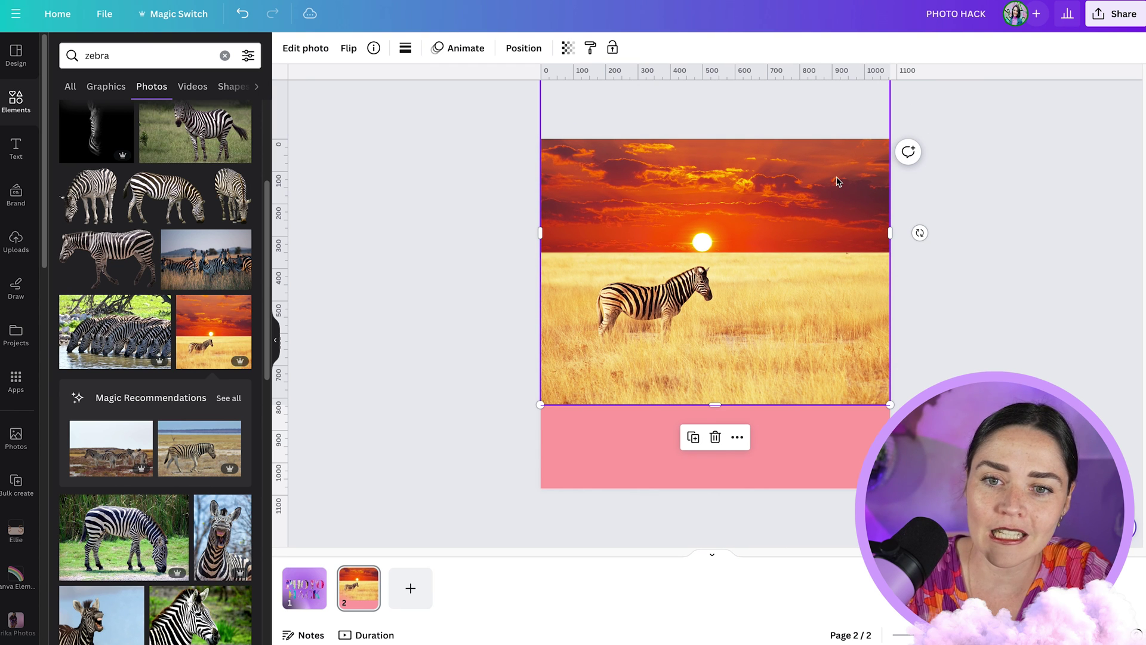
Reorder the sunset photo in the page's layer stack
{"action": "left_click", "coordinate": [512, 54]}
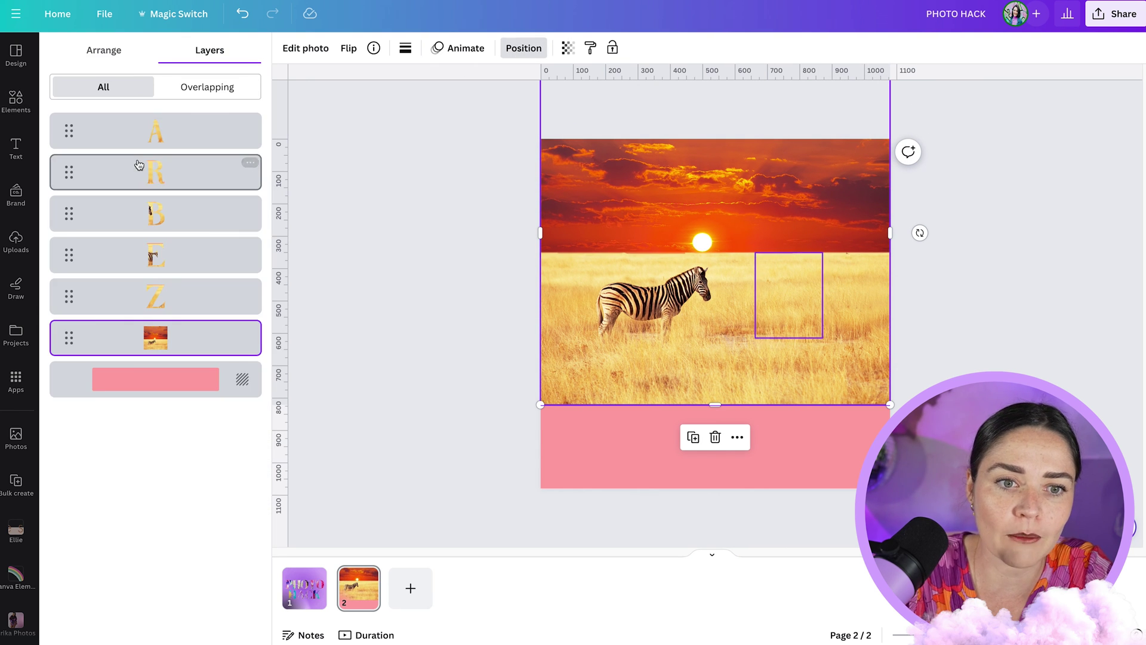
{"action": "mouse_move", "coordinate": [189, 335]}
{"action": "left_mouse_down"}
{"action": "mouse_move", "coordinate": [194, 127]}
{"action": "mouse_move", "coordinate": [205, 128]}
{"action": "mouse_move", "coordinate": [203, 340]}
{"action": "left_mouse_up"}
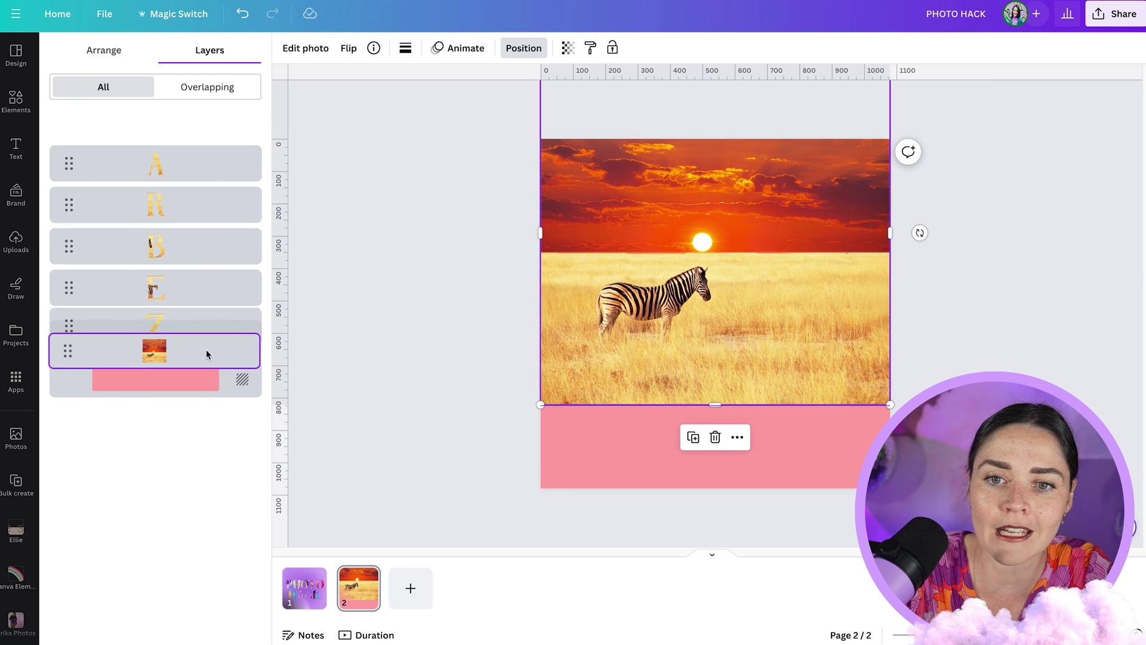
{"action": "left_click", "coordinate": [596, 212]}
Fade the sunset photo's transparency down to 16 and adjust its position over the page
{"action": "left_click", "coordinate": [569, 51]}
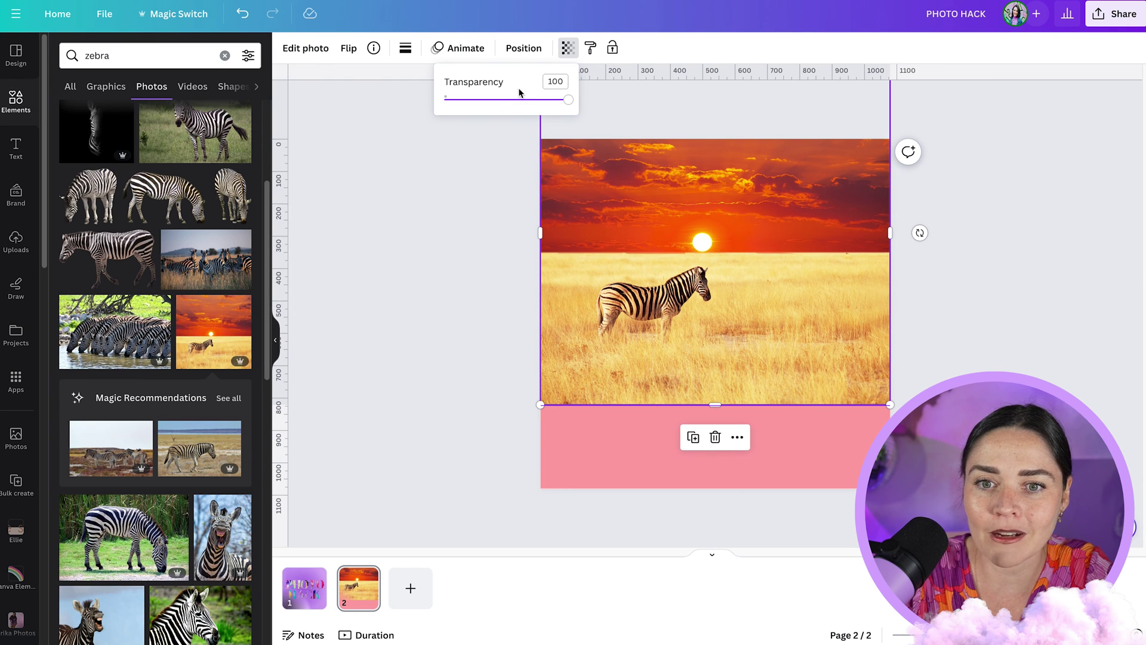
{"action": "left_click_drag", "start_coordinate": [520, 94], "coordinate": [491, 97]}
{"action": "left_click", "coordinate": [377, 219]}
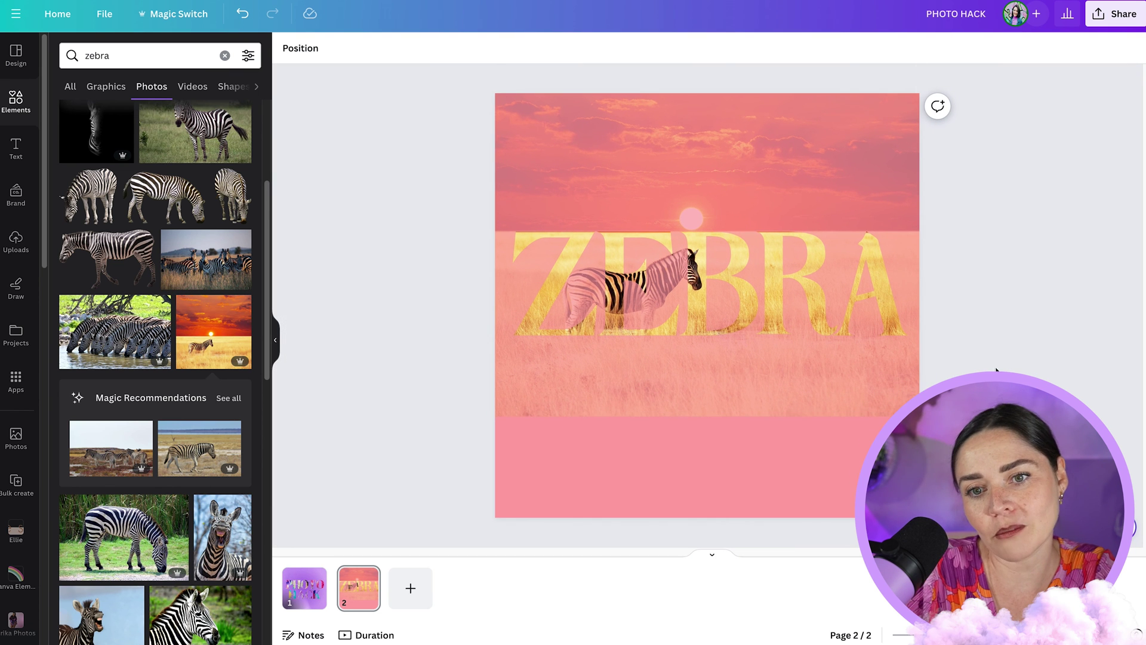
{"action": "mouse_move", "coordinate": [840, 383]}
{"action": "left_mouse_down"}
{"action": "mouse_move", "coordinate": [901, 360]}
{"action": "mouse_move", "coordinate": [1002, 370]}
{"action": "mouse_move", "coordinate": [788, 389]}
{"action": "mouse_move", "coordinate": [845, 401]}
{"action": "left_mouse_up"}
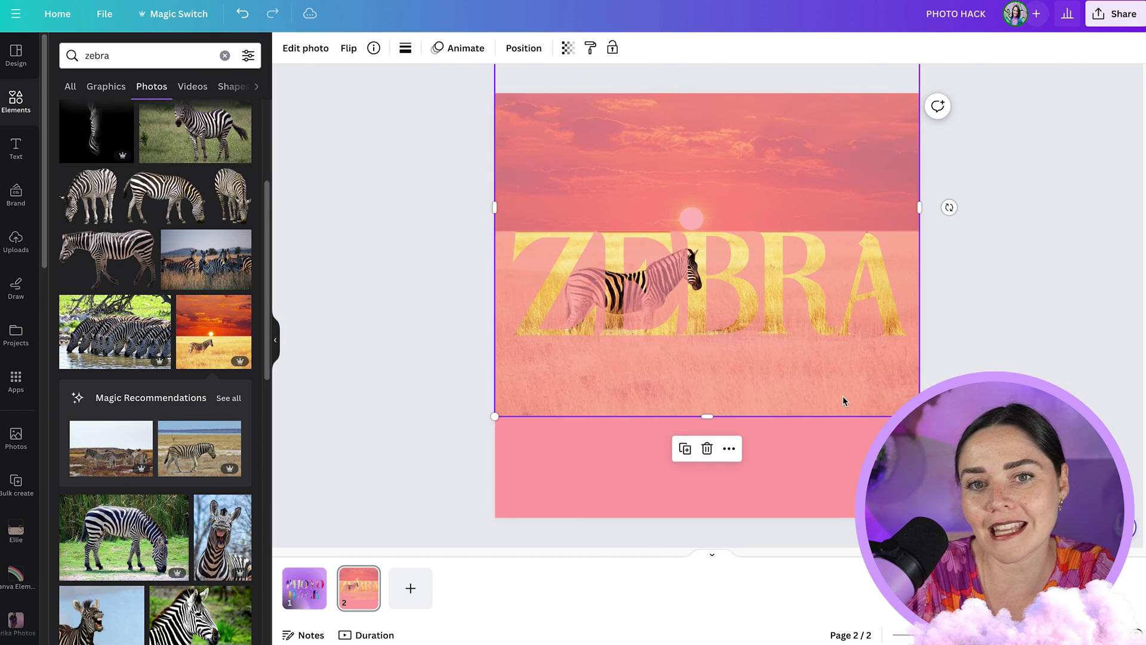
{"action": "left_click", "coordinate": [567, 48]}
{"action": "left_click_drag", "start_coordinate": [566, 99], "coordinate": [464, 99]}
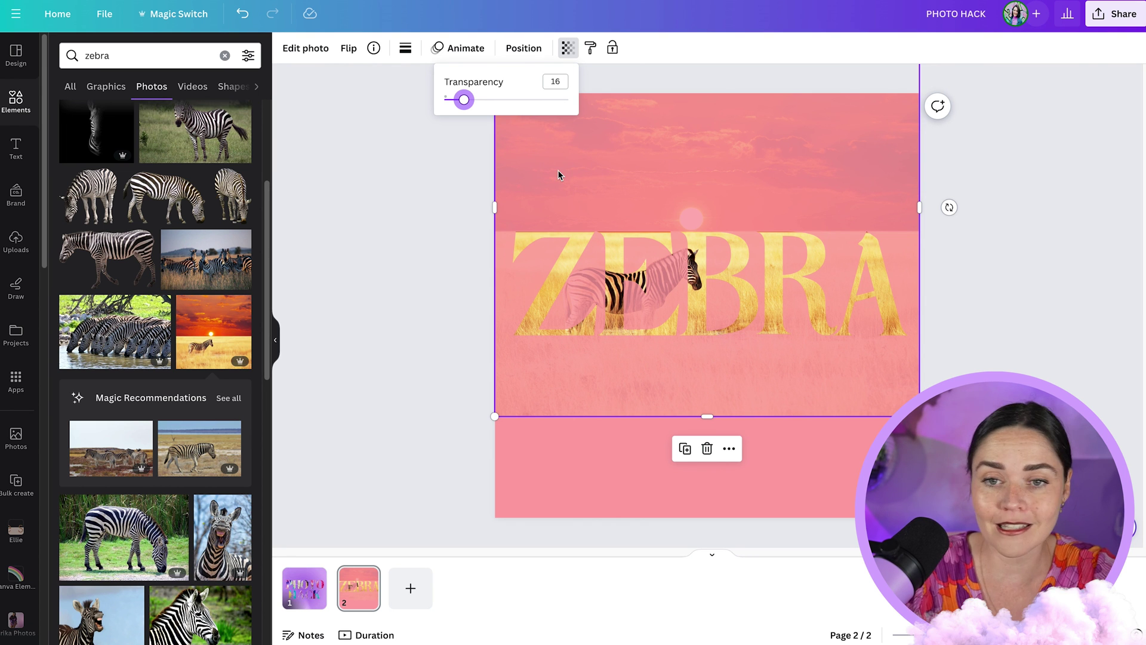
Crop the sunset photo down to a sky strip at full opacity
{"action": "left_click", "coordinate": [394, 253]}
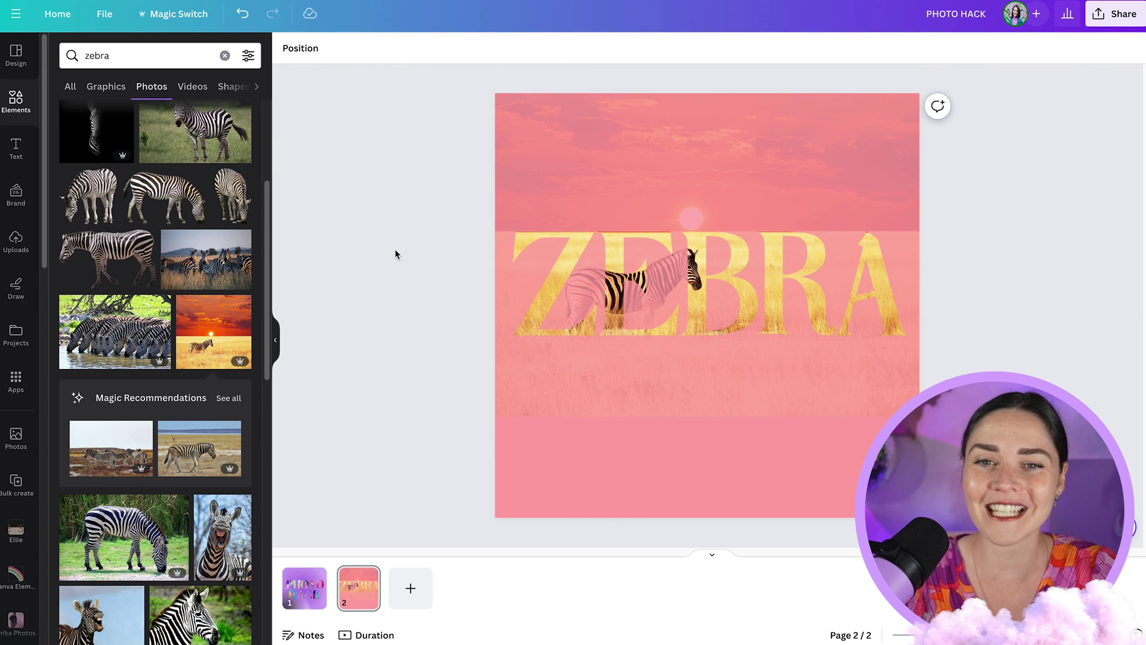
{"action": "left_click", "coordinate": [589, 149]}
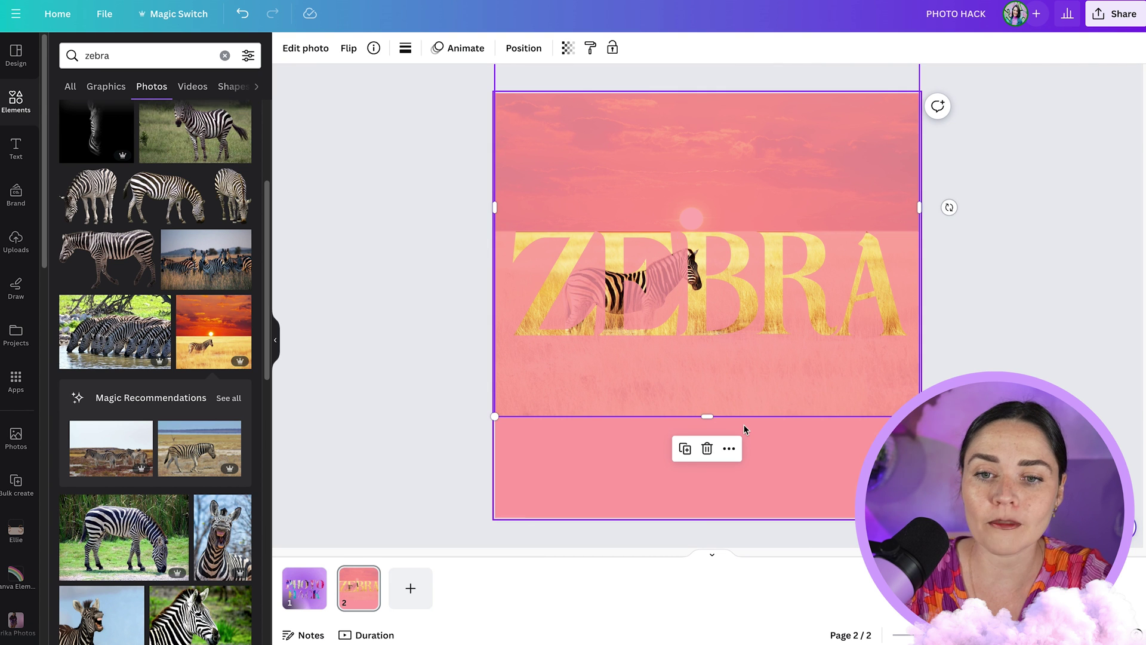
{"action": "left_click_drag", "start_coordinate": [709, 416], "coordinate": [707, 175]}
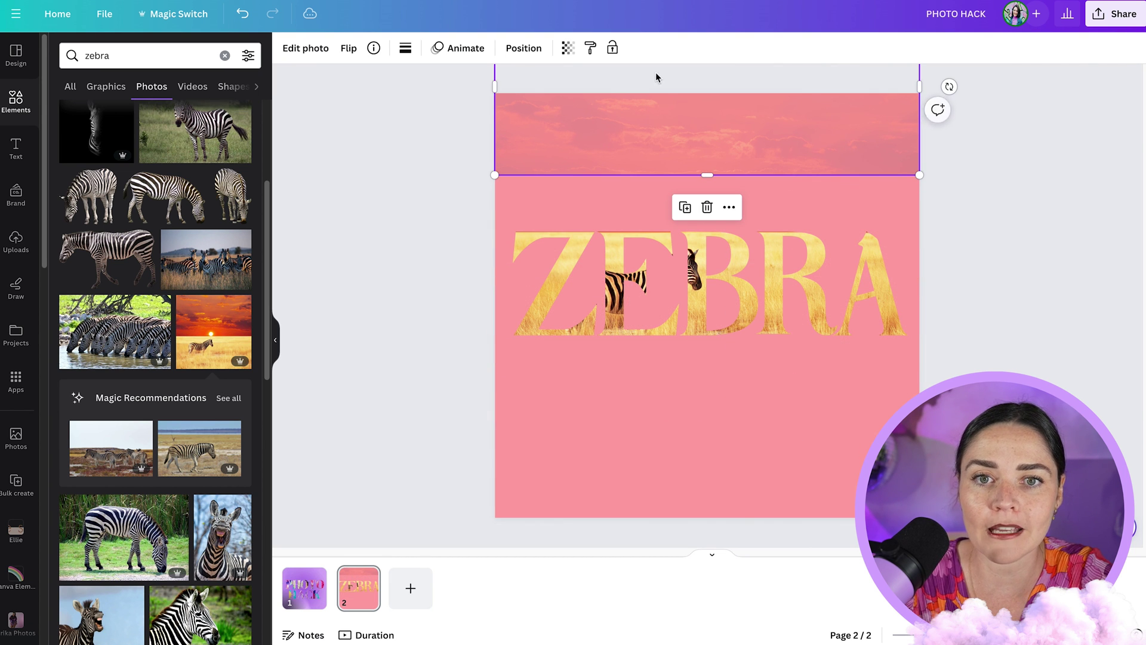
{"action": "left_click", "coordinate": [568, 48]}
{"action": "left_click", "coordinate": [567, 99]}
{"action": "left_click", "coordinate": [433, 167]}
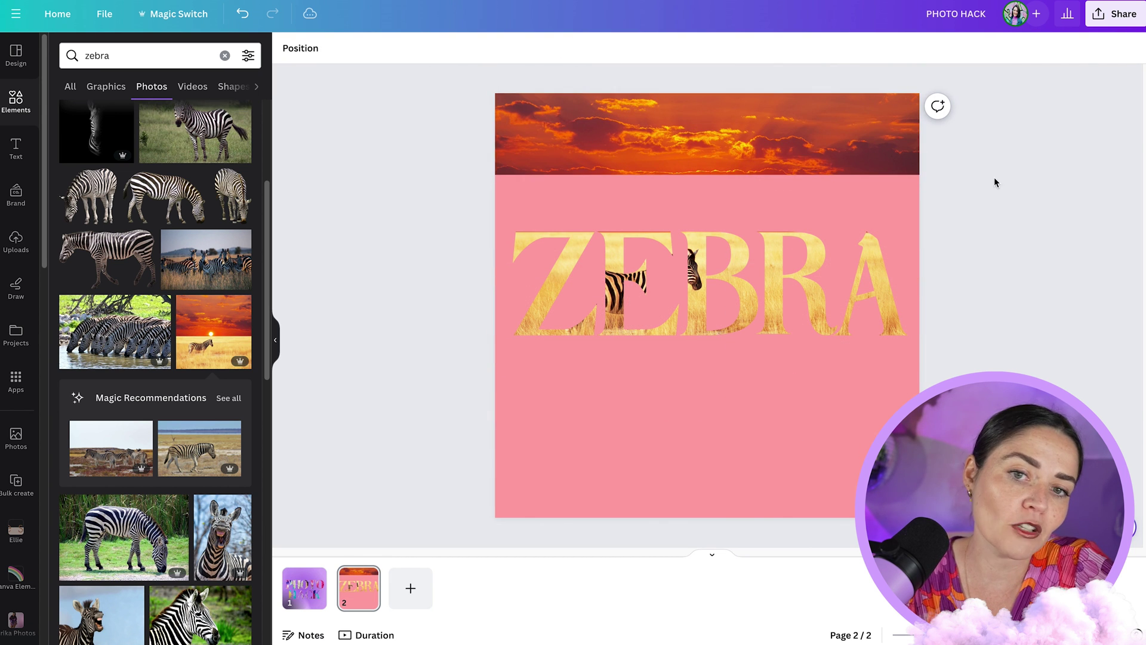
Extend the crop down to the sun and grass line and set transparency to 46
{"action": "left_click", "coordinate": [709, 166]}
{"action": "left_click_drag", "start_coordinate": [707, 175], "coordinate": [704, 249]}
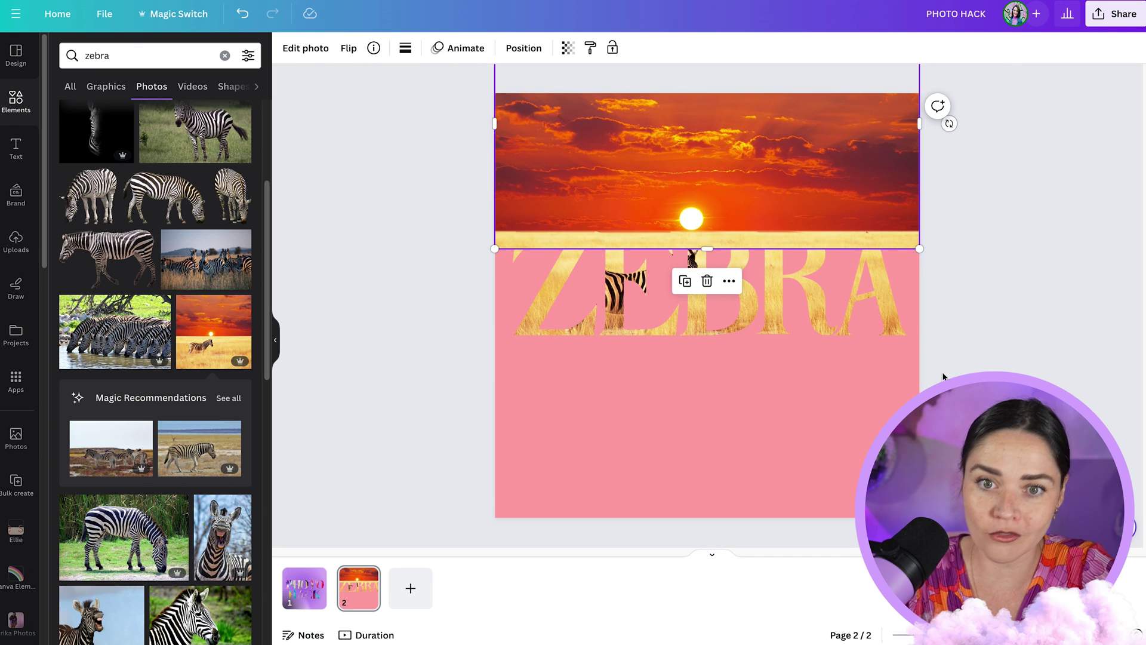
{"action": "left_click", "coordinate": [904, 377]}
{"action": "left_click", "coordinate": [833, 219]}
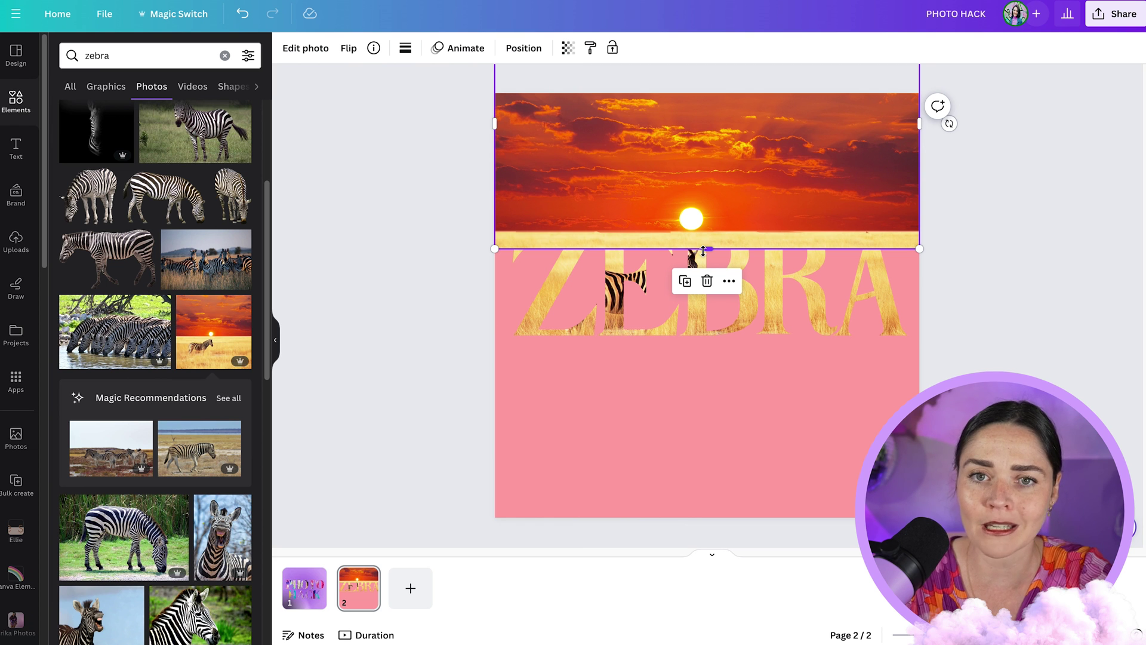
{"action": "left_click", "coordinate": [567, 48]}
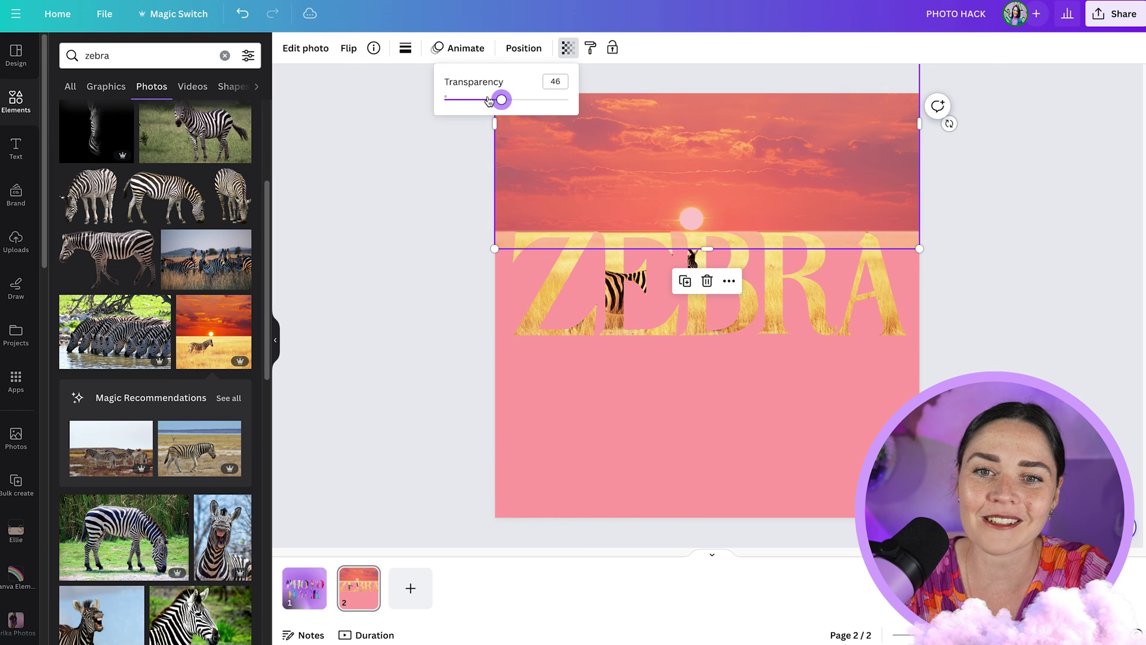